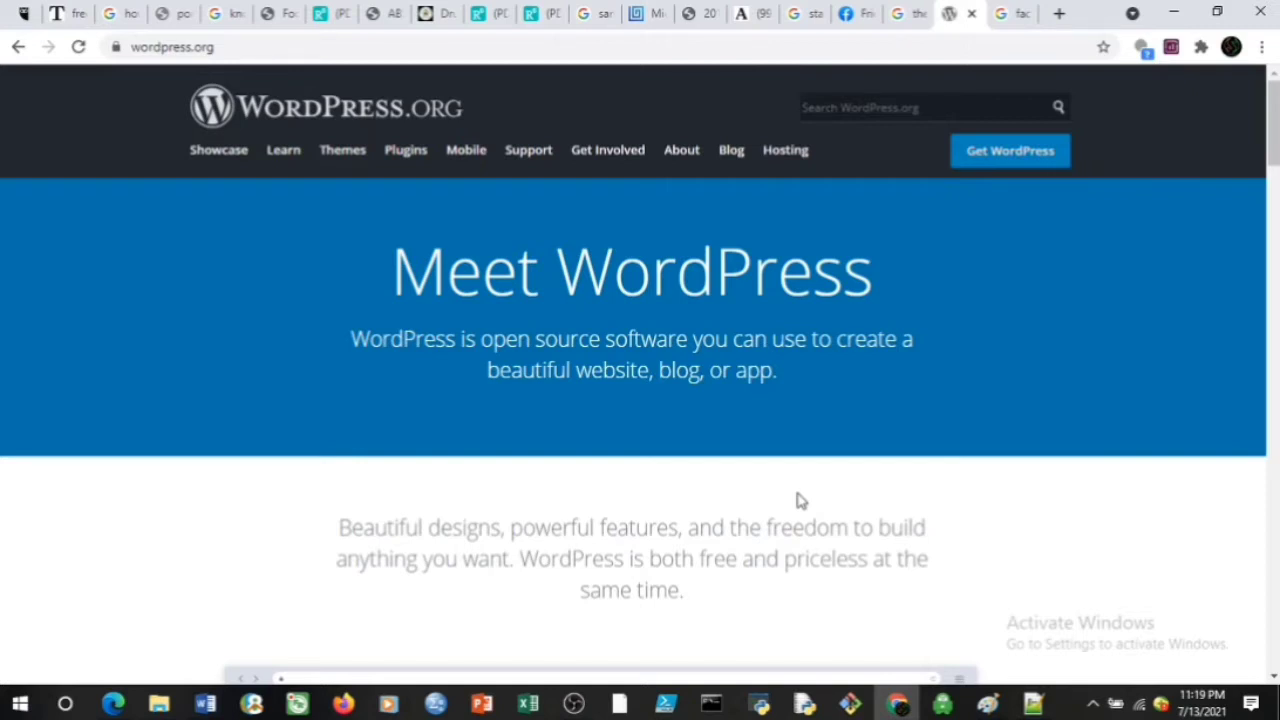
Open the Get WordPress download page from the wordpress.org home page header
scroll(797, 494, "down", 1)
scroll(803, 491, "up", 1)
left_click(999, 150)
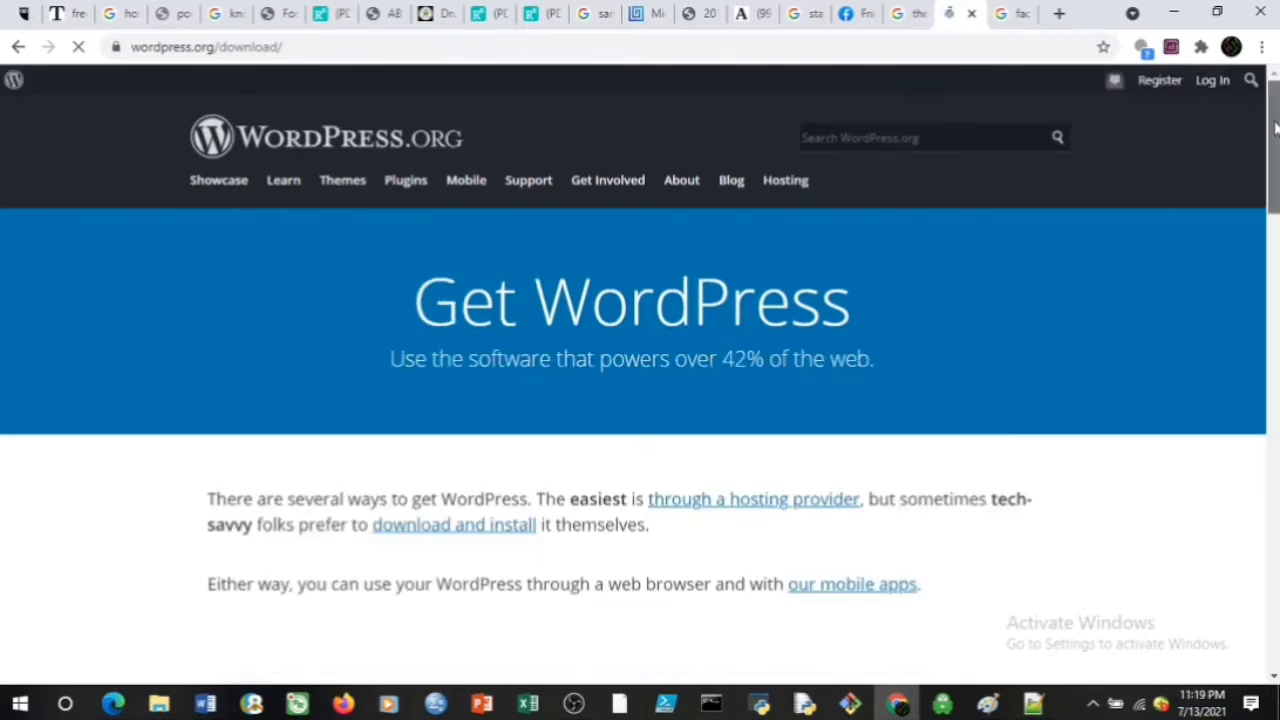
Scroll to the WordPress 5.7.2 download section and postpone the Windows restart by an hour
left_click_drag(1274, 145, 1272, 415)
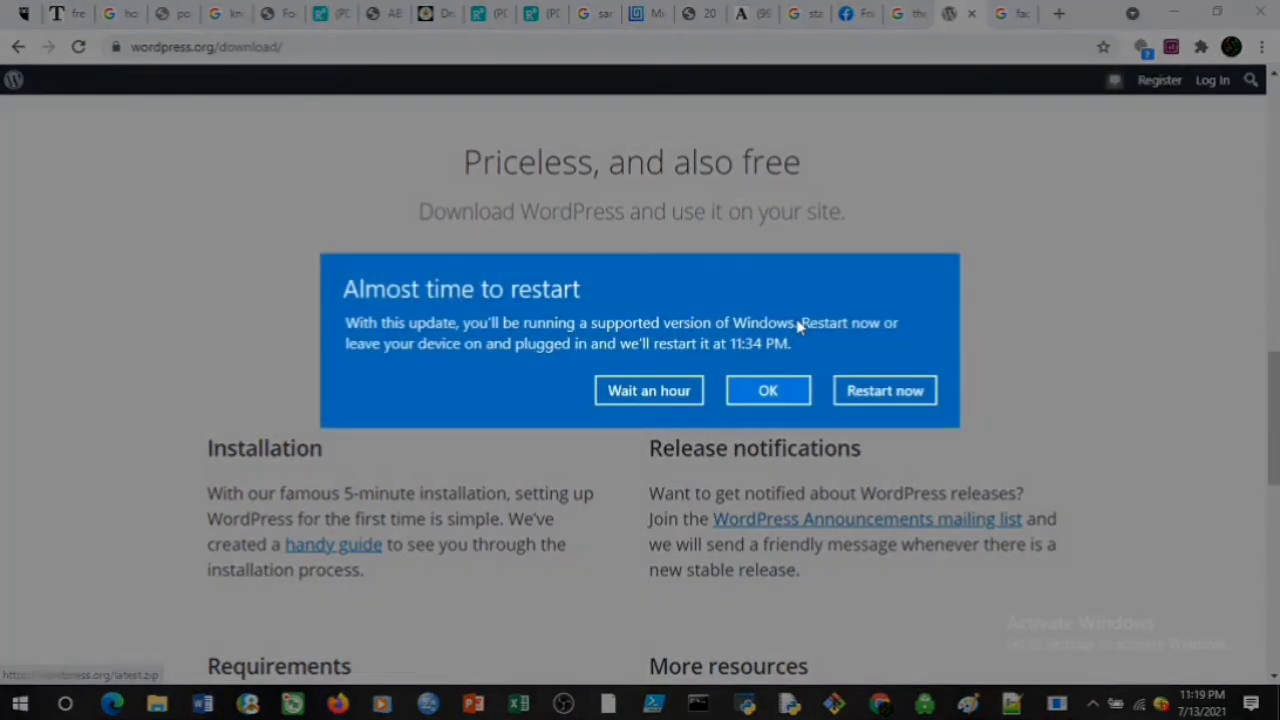
left_click(670, 391)
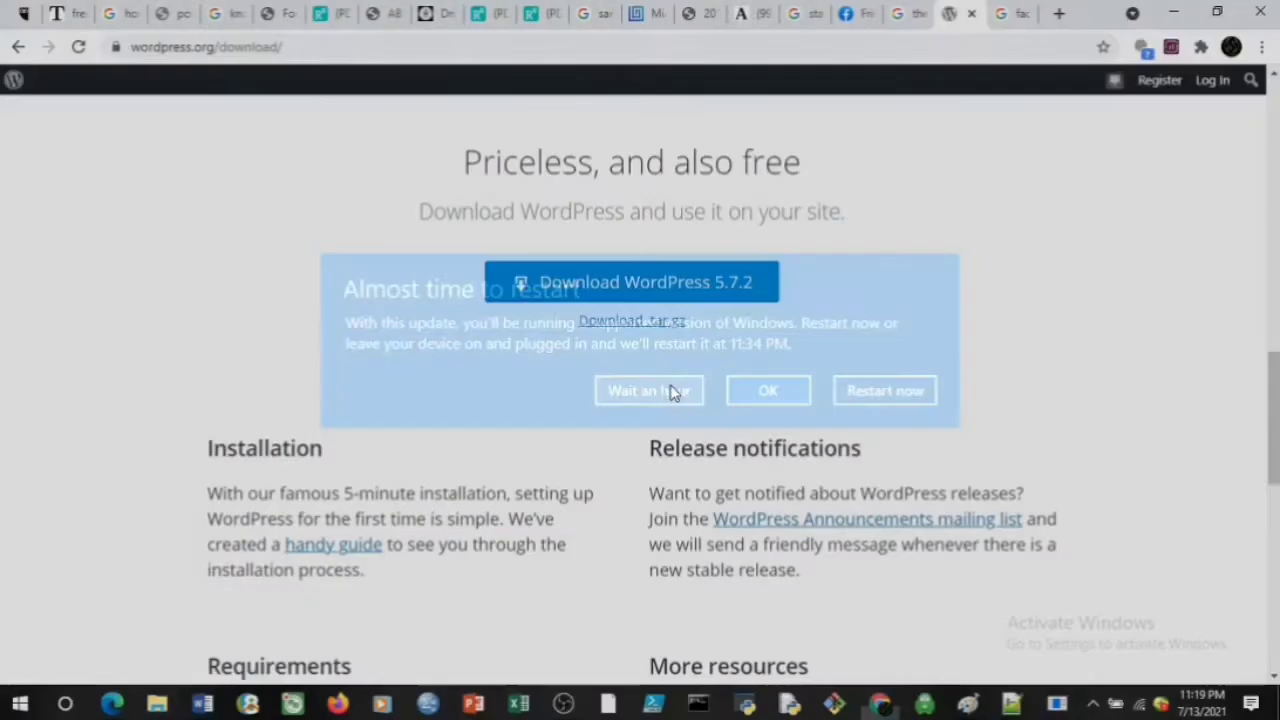
left_click_drag(1274, 400, 1268, 427)
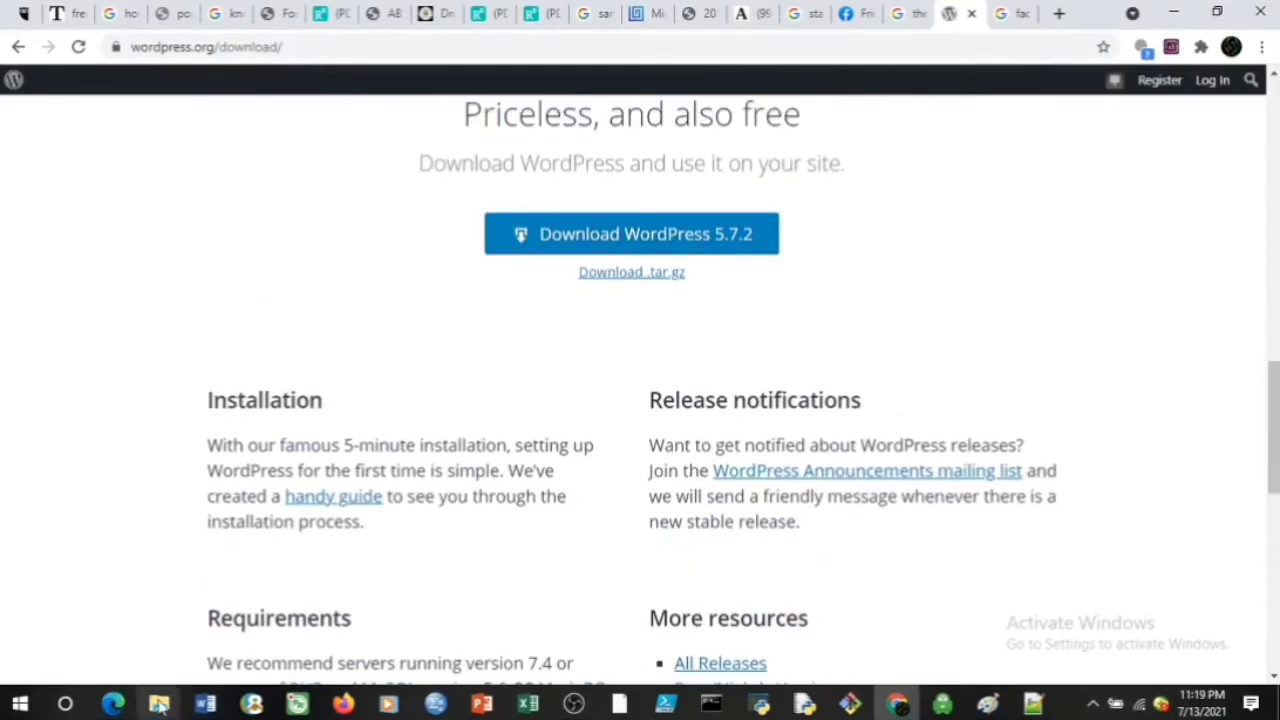
Open the wordpress-5.4.1 folder in Downloads and copy its wordpress subfolder
mouse_move(159, 705)
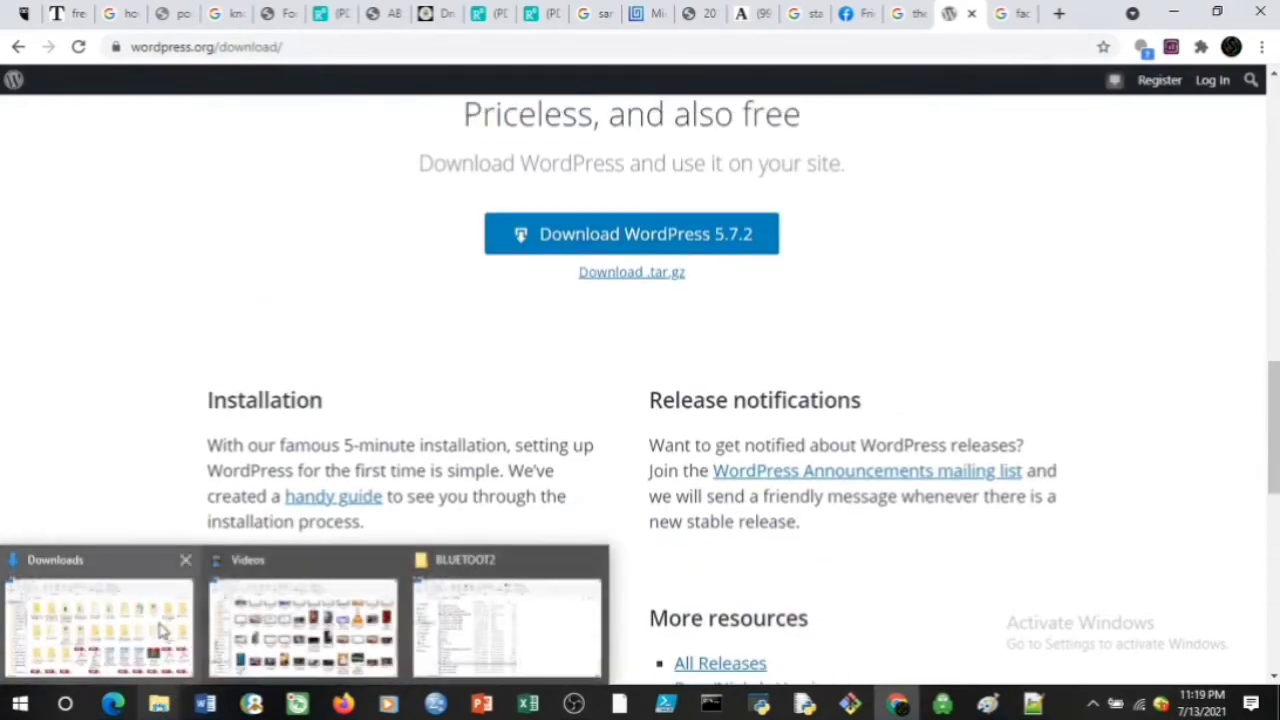
left_click(150, 628)
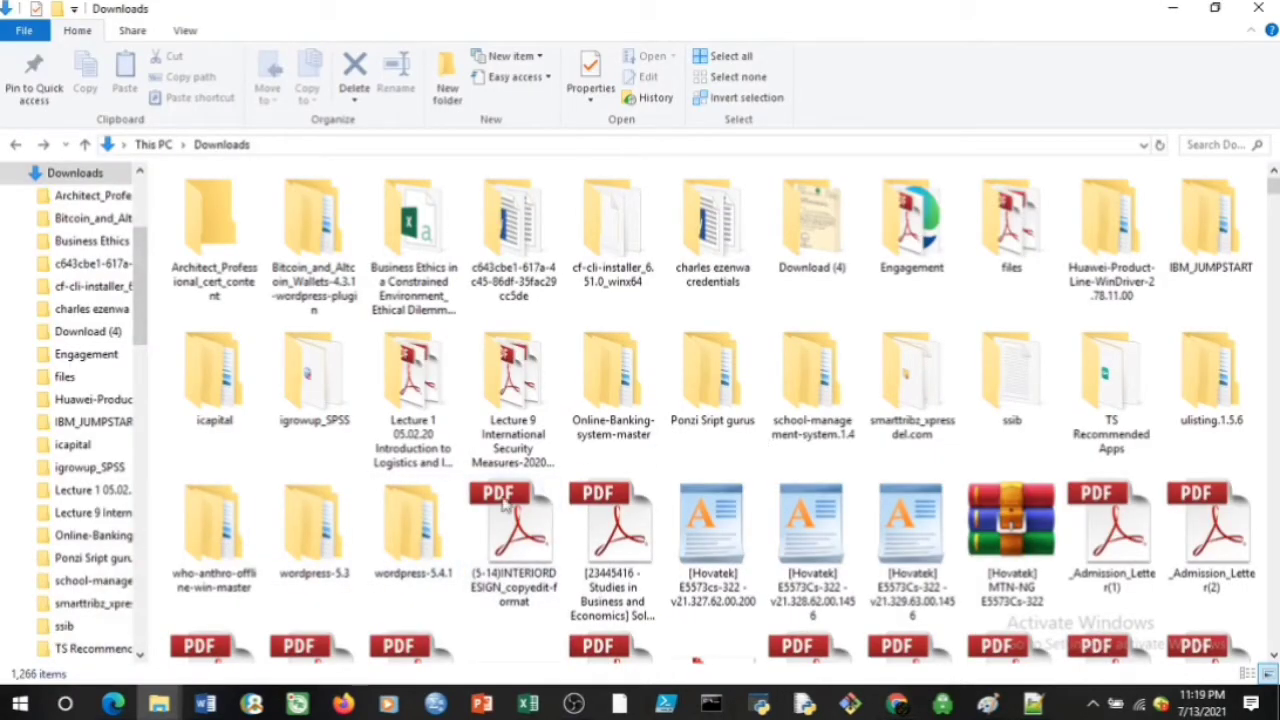
left_click(410, 540)
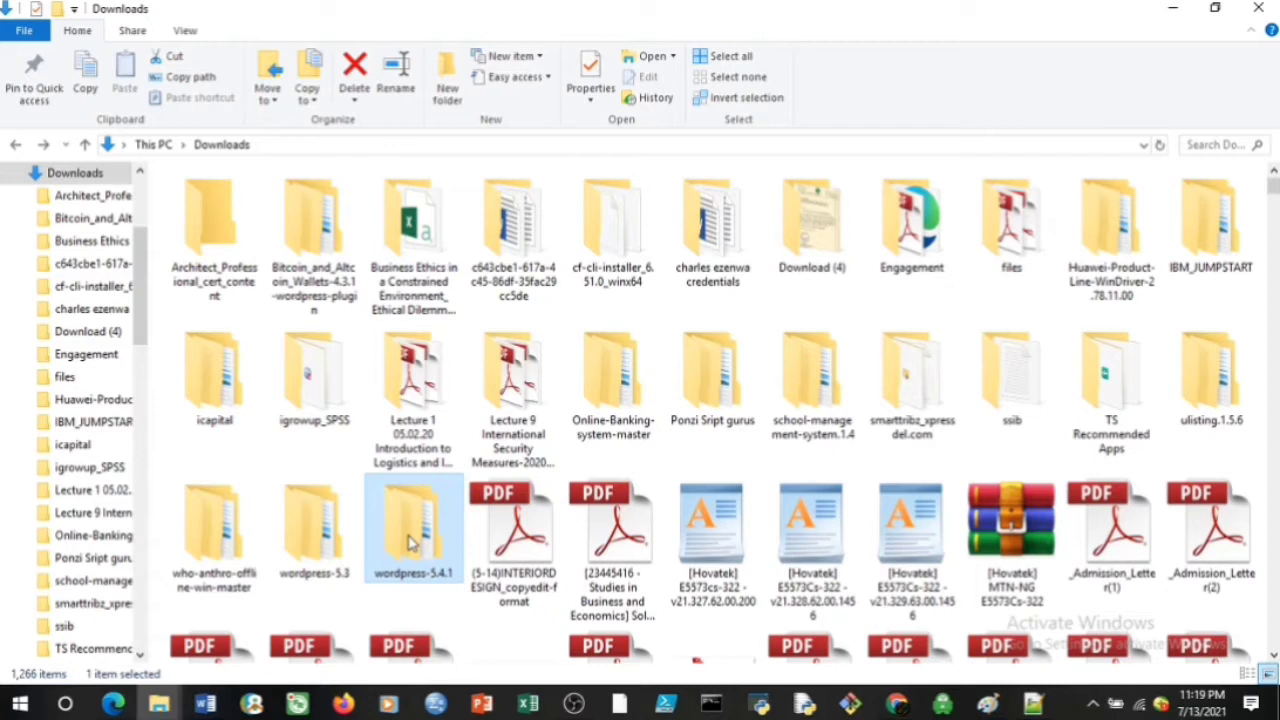
double_click(410, 540)
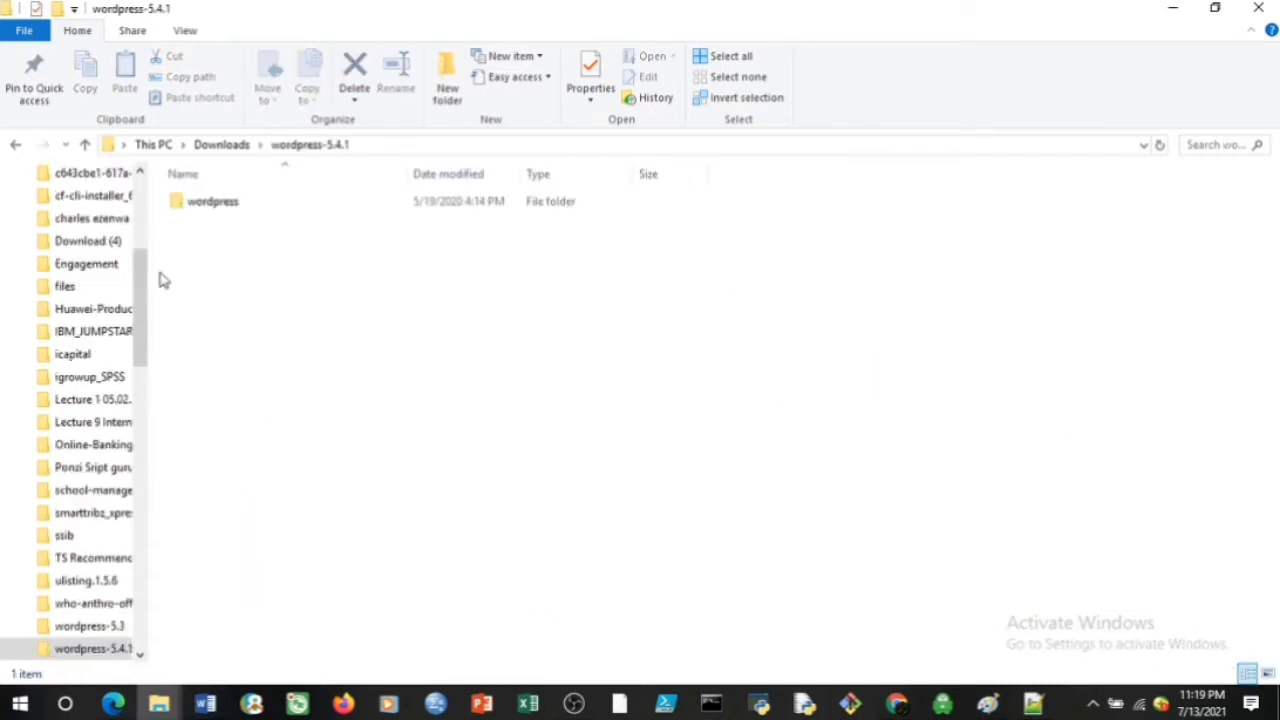
left_click(232, 204)
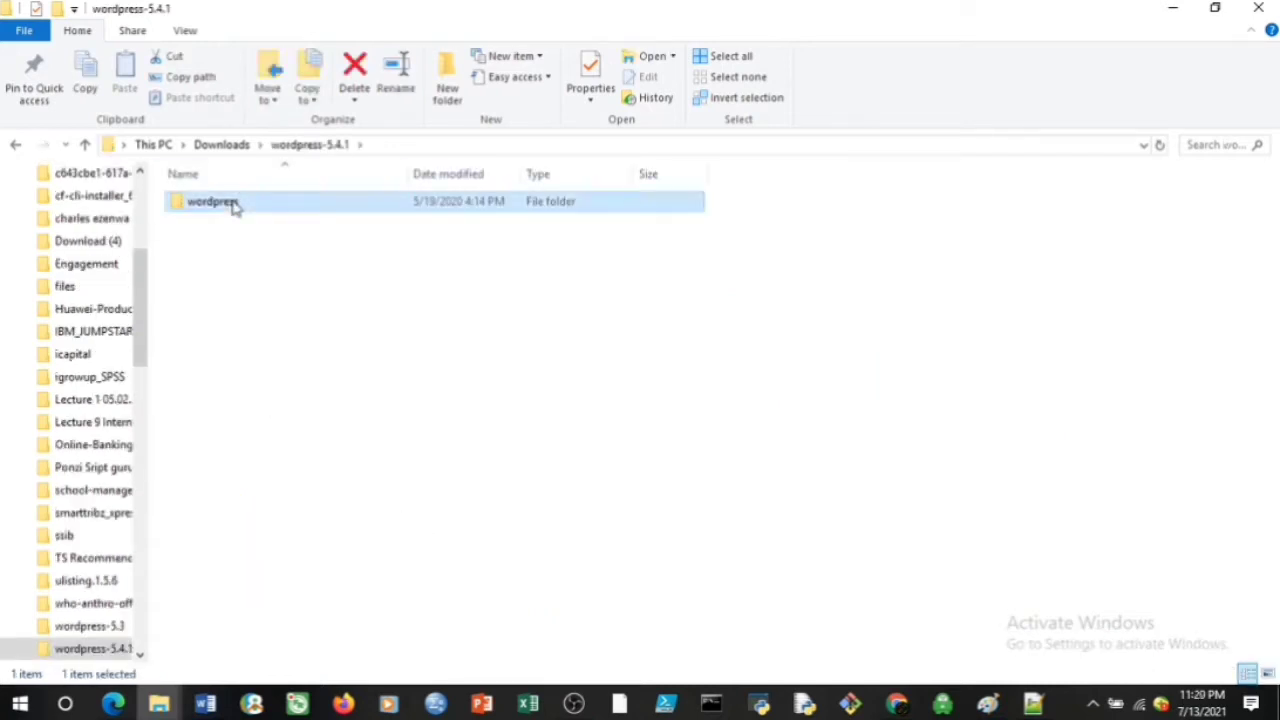
right_click(232, 204)
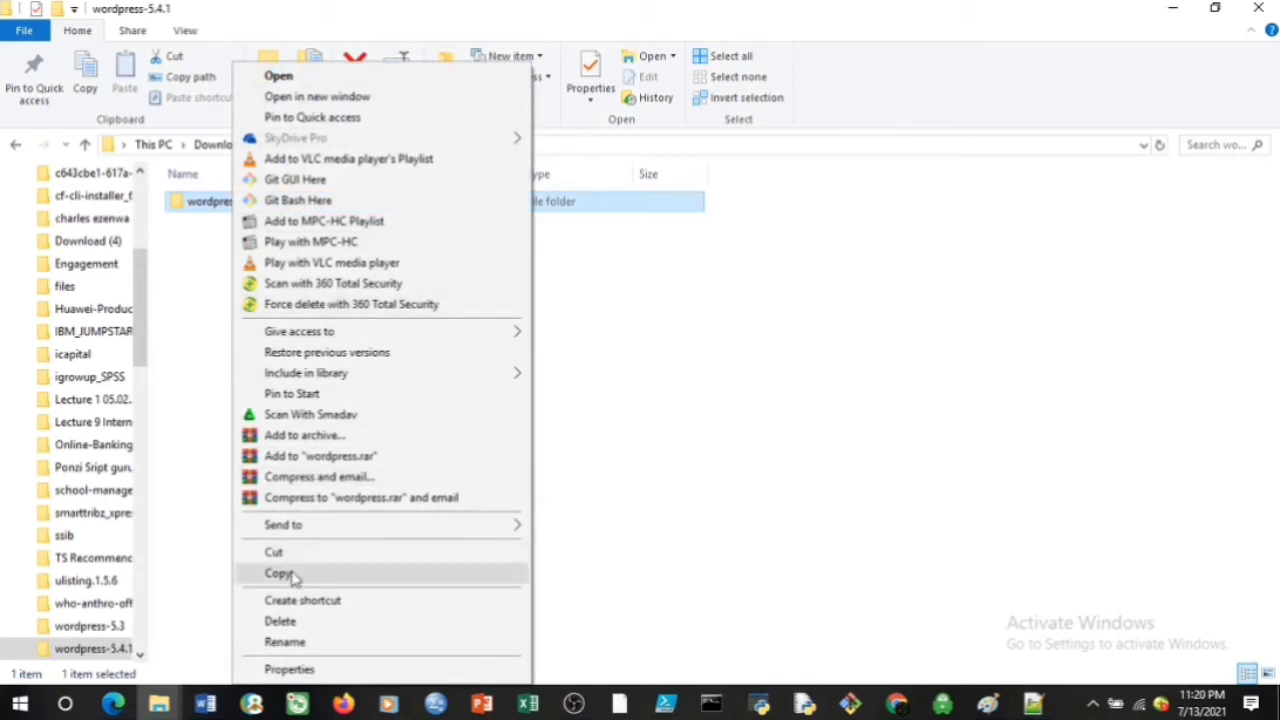
left_click(280, 573)
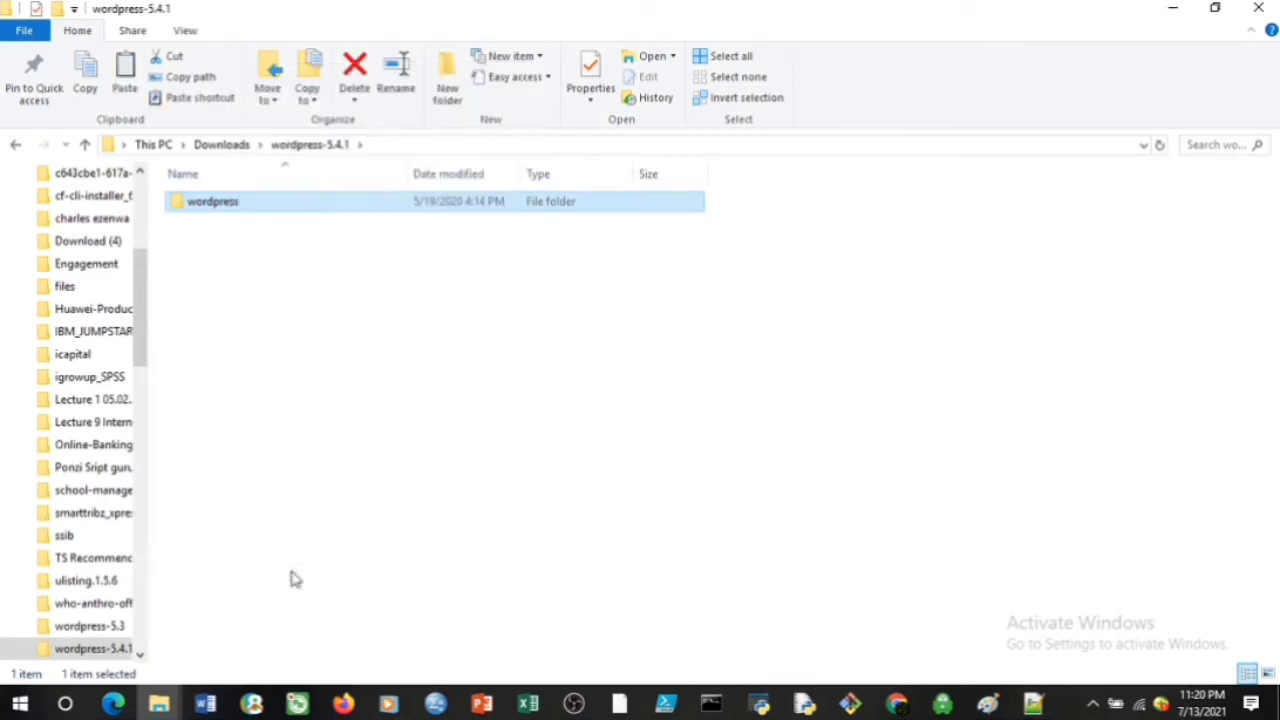
mouse_move(165, 705)
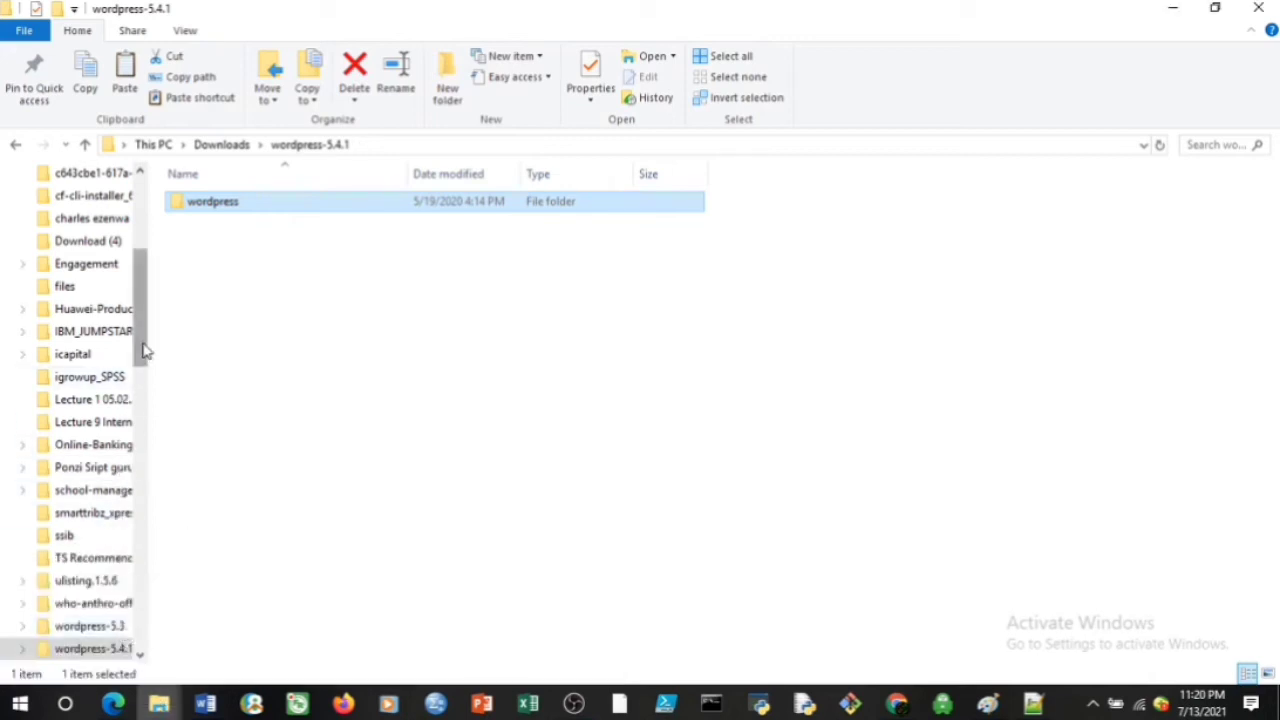
left_click_drag(143, 350, 140, 634)
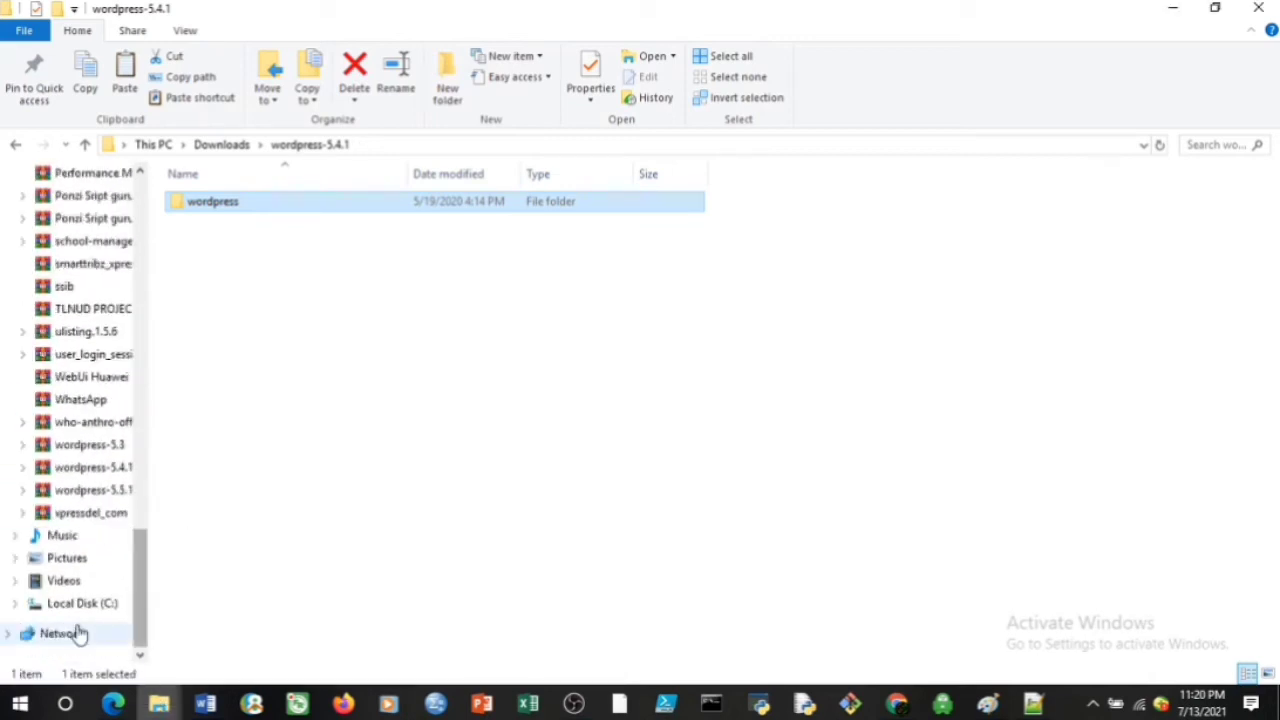
Paste the copied wordpress folder into C:\xampp\htdocs
left_click(78, 605)
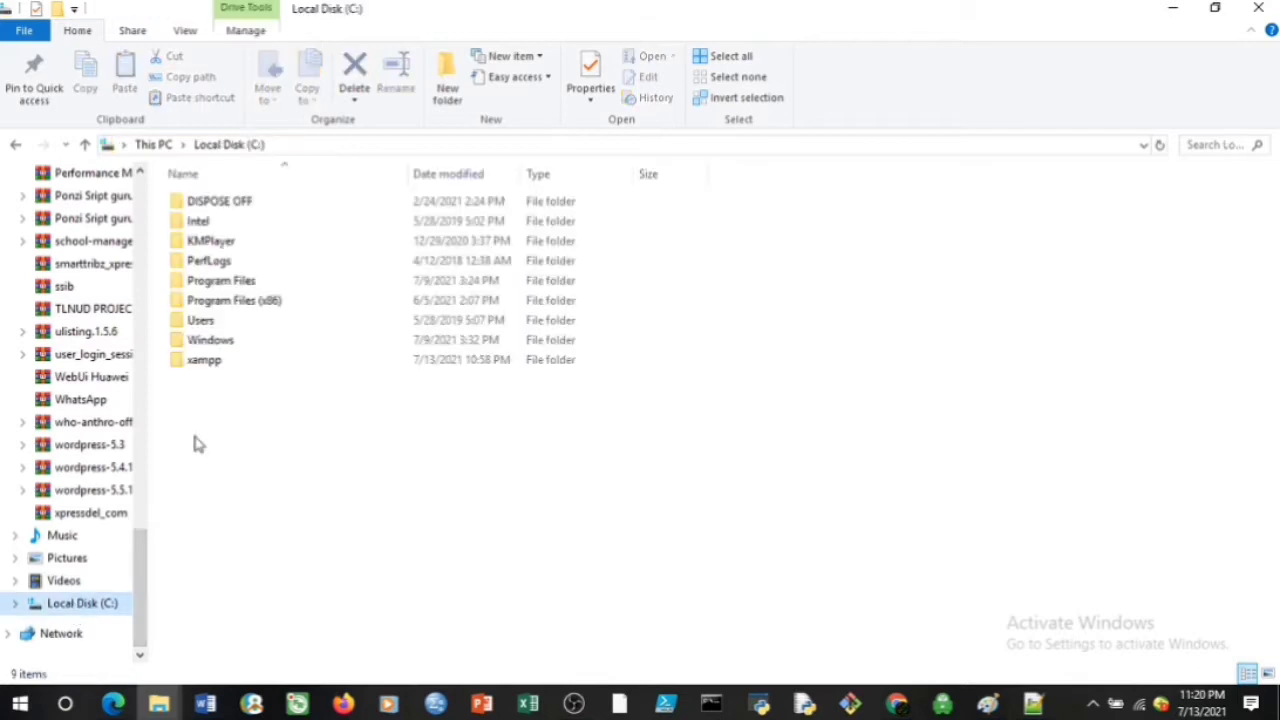
double_click(209, 362)
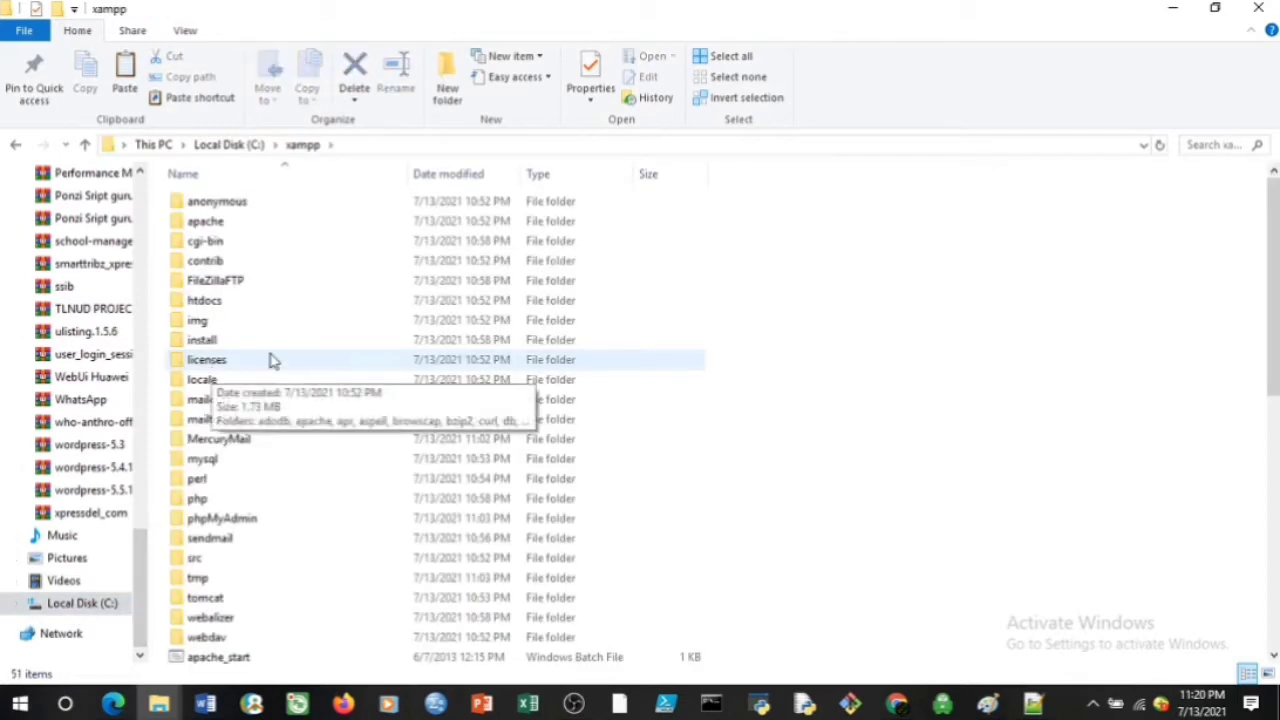
left_click(208, 305)
double_click(209, 309)
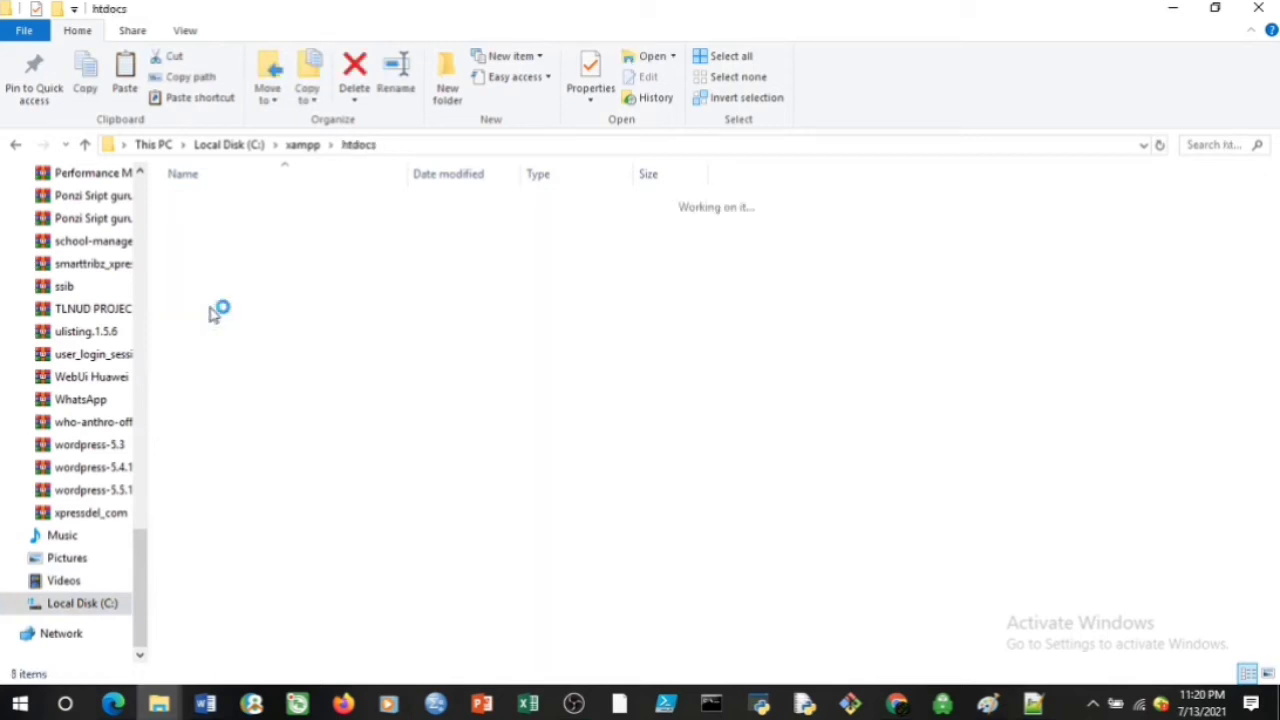
right_click(247, 405)
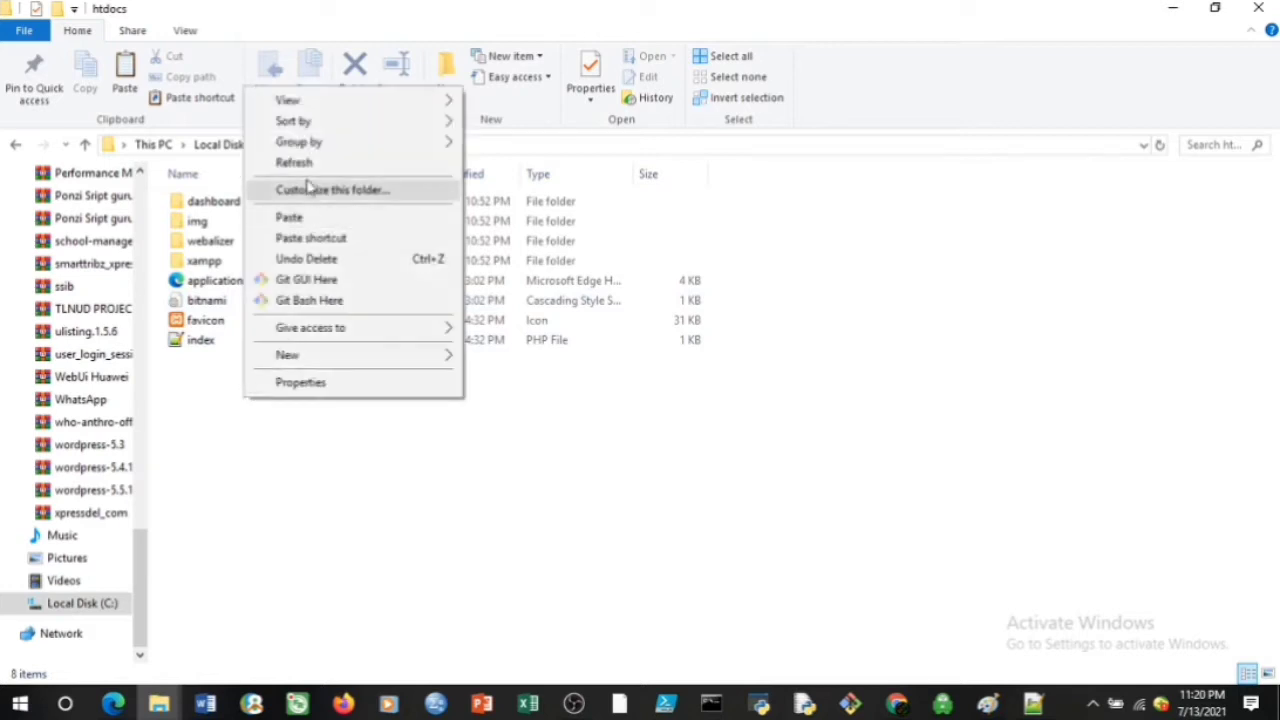
left_click(306, 217)
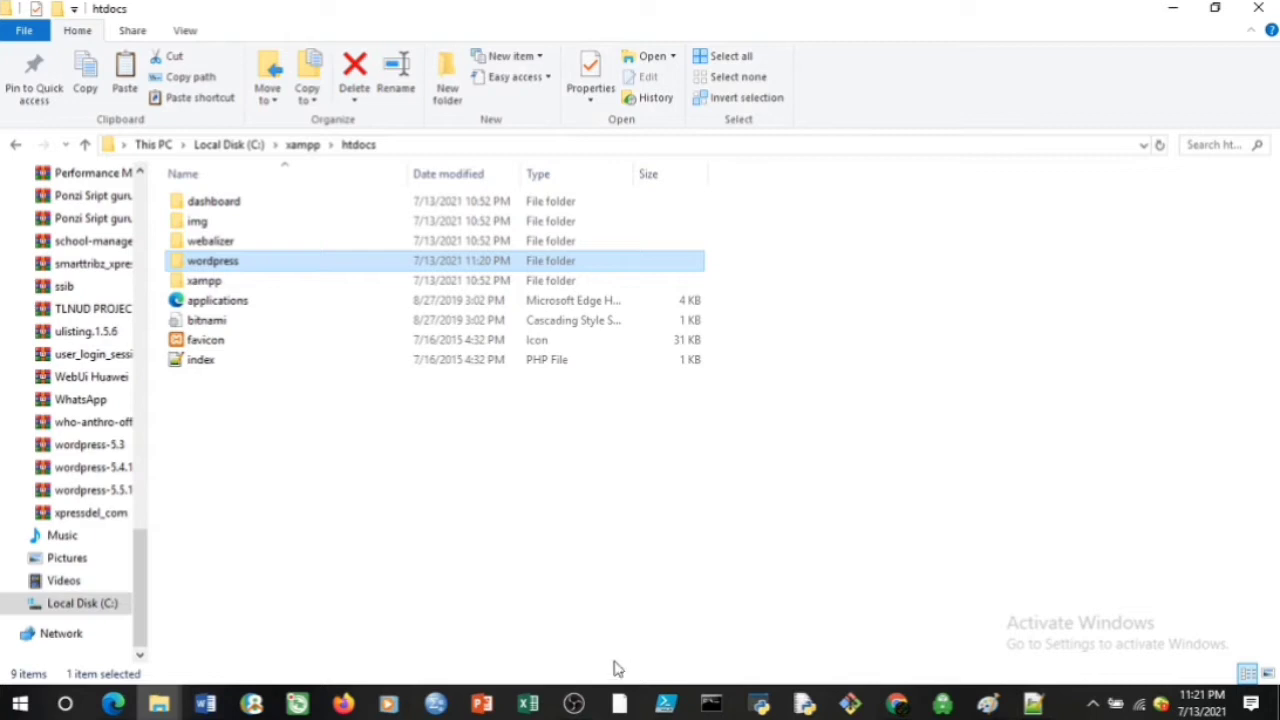
Launch the XAMPP Control Panel as administrator and maximize it
right_click(620, 705)
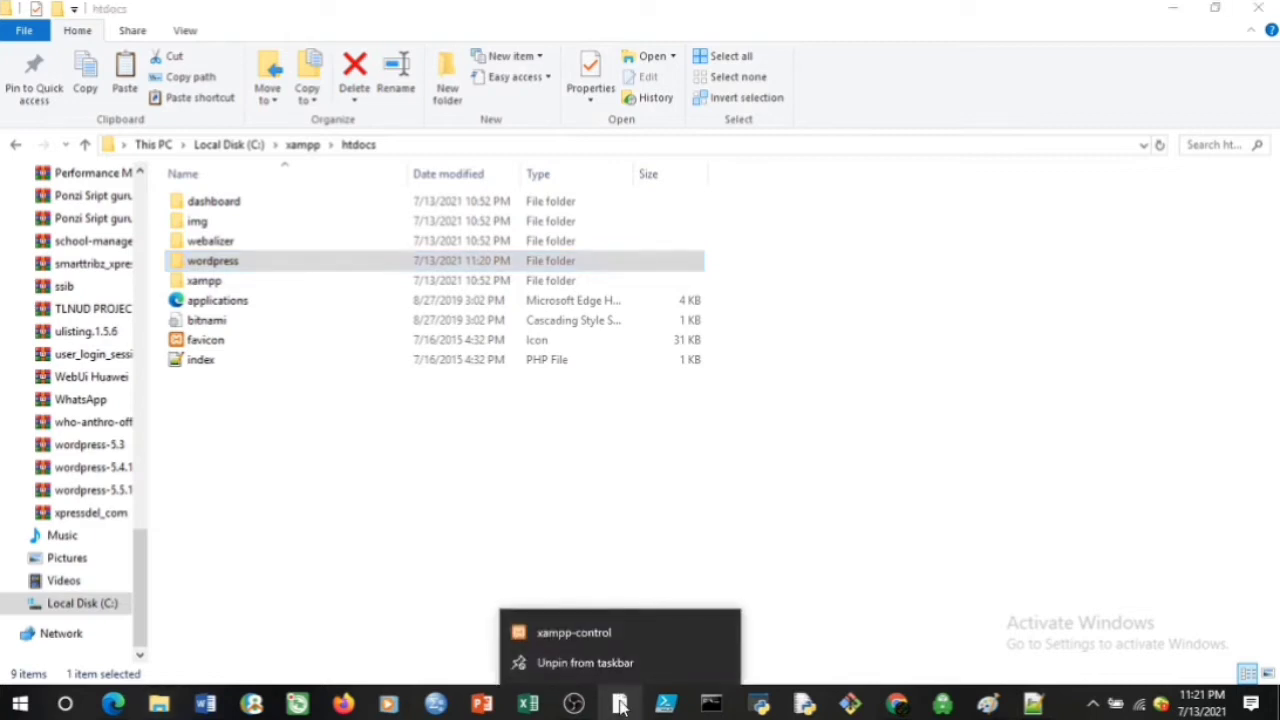
right_click(603, 633)
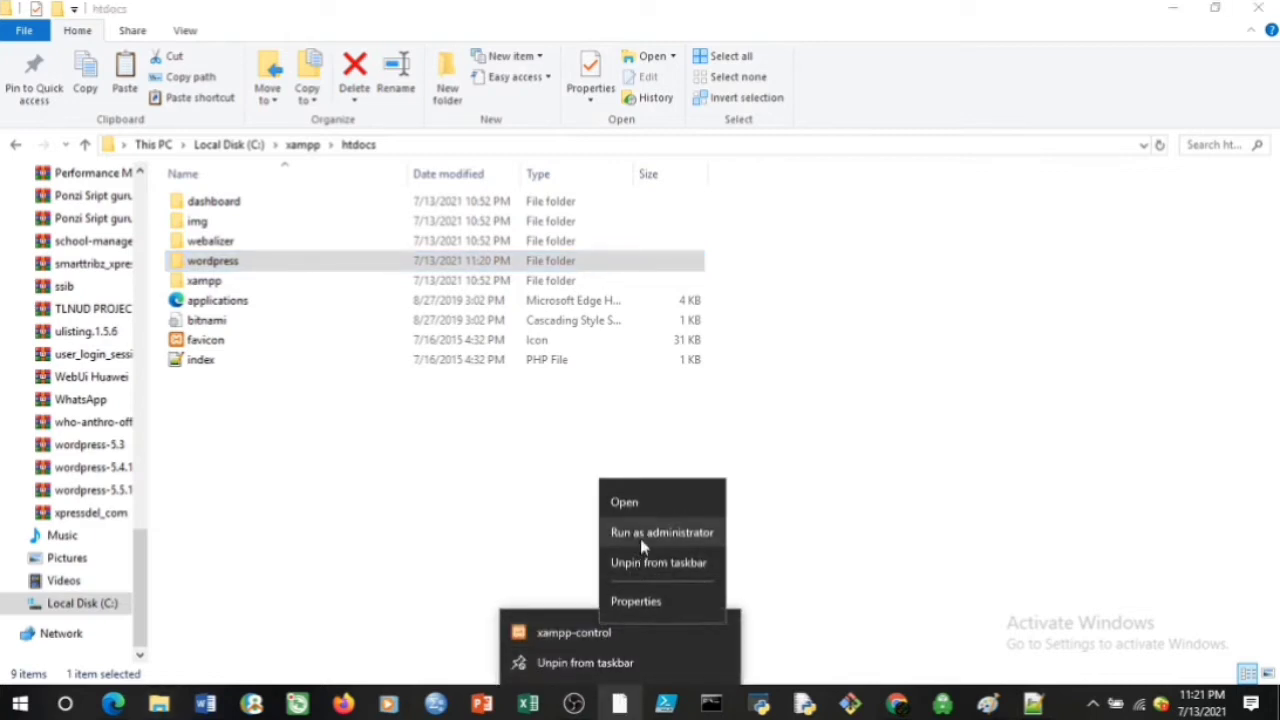
left_click(645, 533)
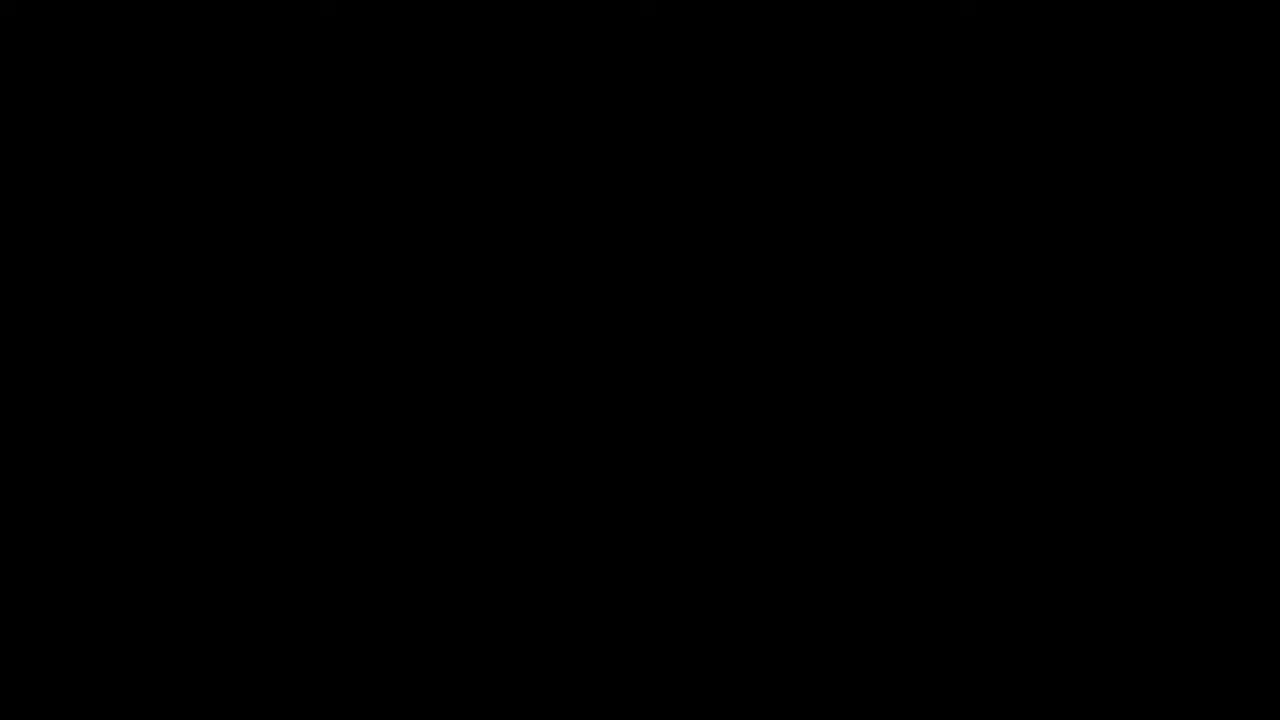
left_click(615, 500)
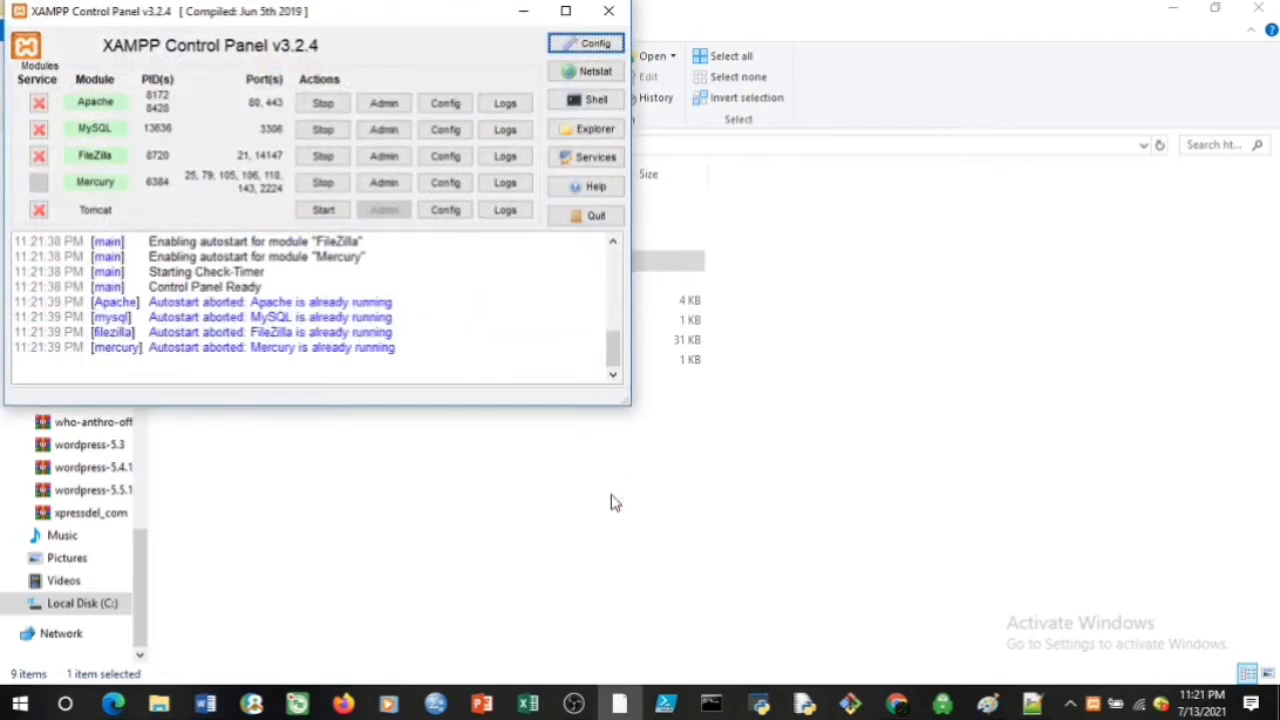
left_click(565, 11)
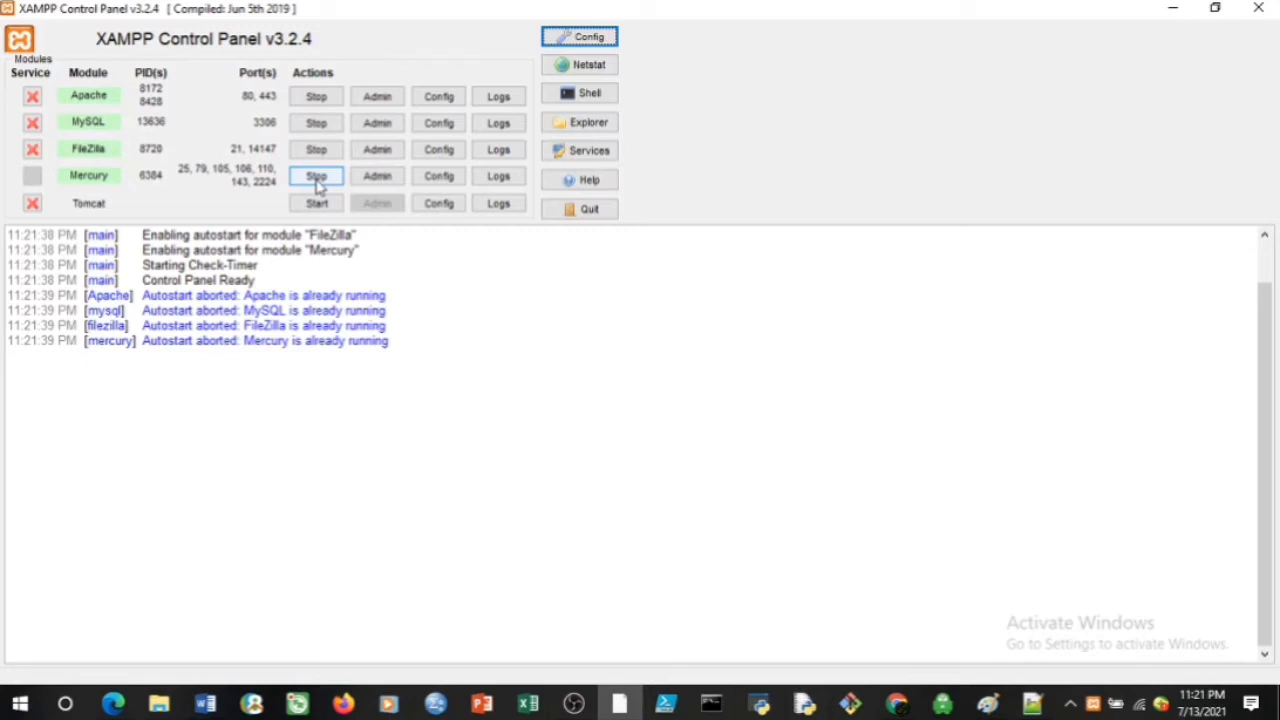
Open the MySQL Admin page from XAMPP and return to the htdocs folder window
left_click(370, 132)
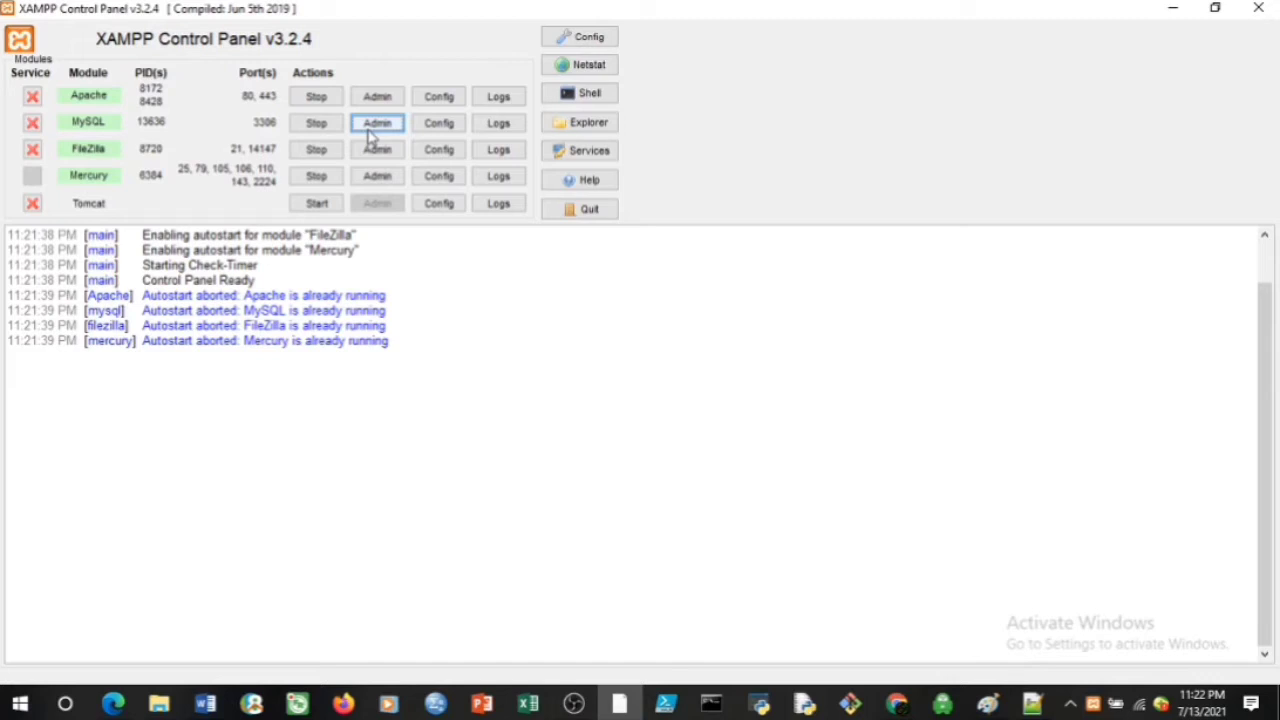
left_click(368, 132)
mouse_move(160, 703)
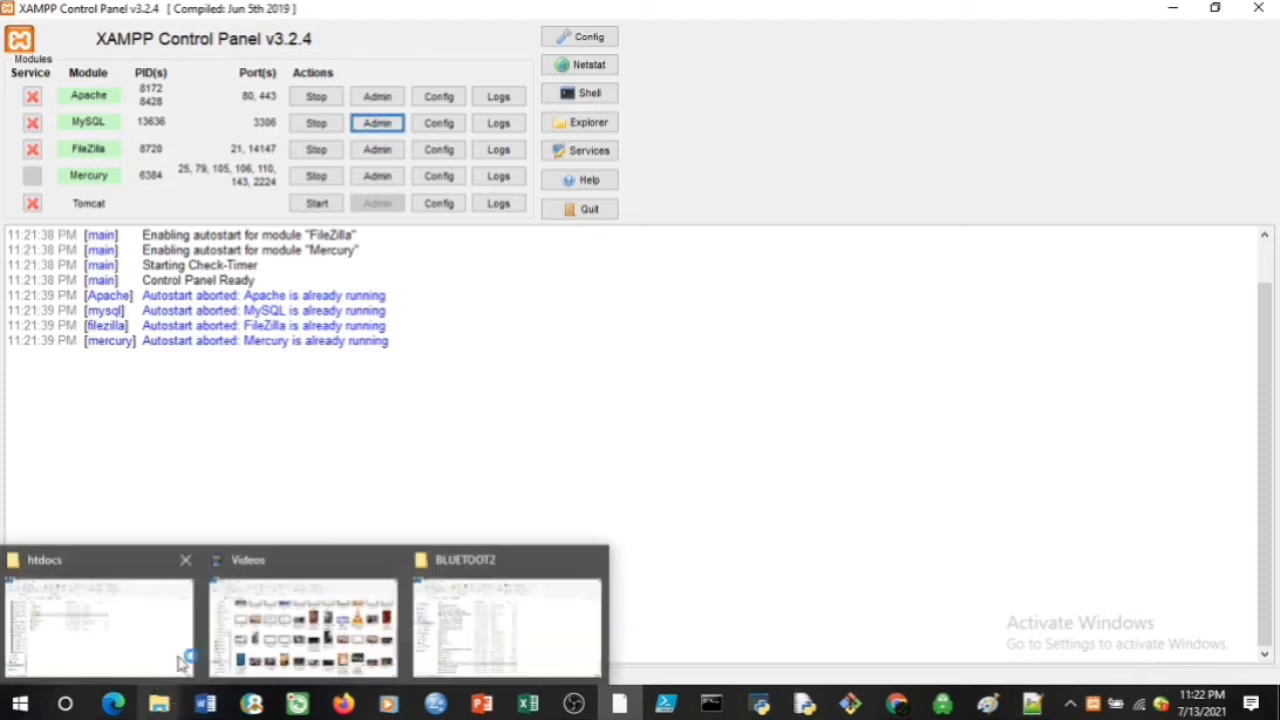
left_click(128, 623)
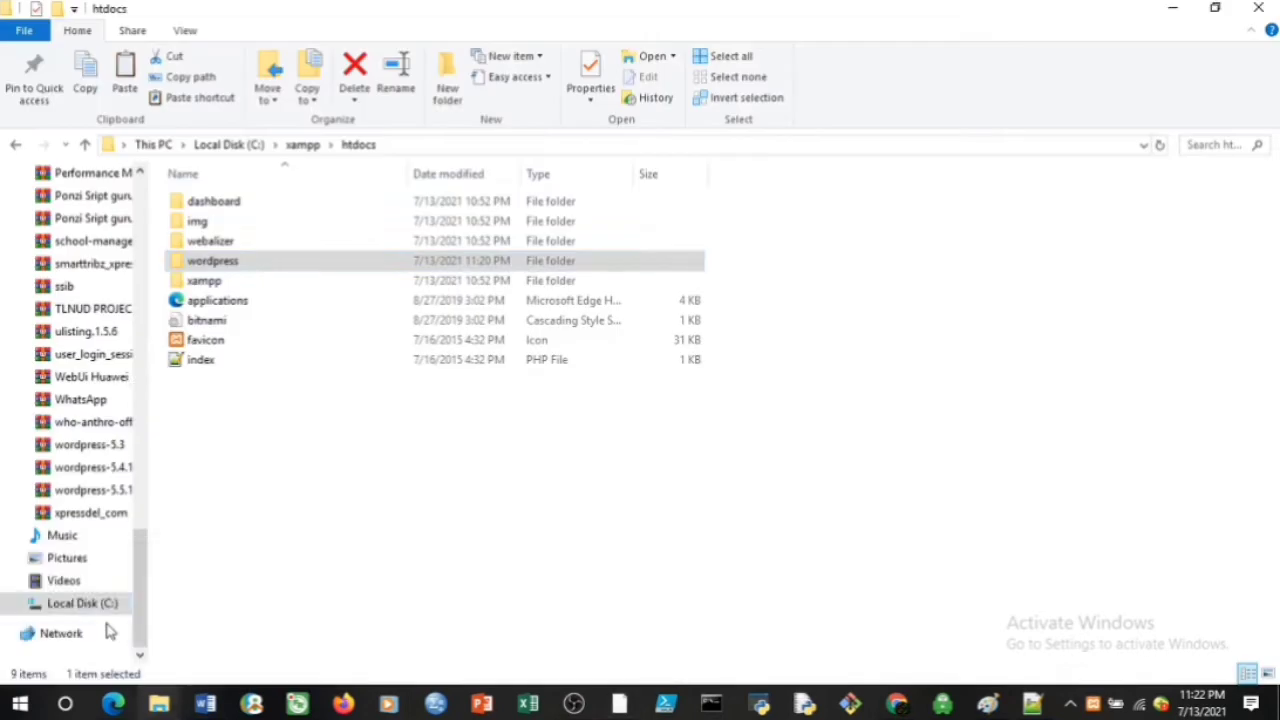
Rename the wordpress folder in htdocs to 'test', then bring Firefox forward
double_click(234, 265)
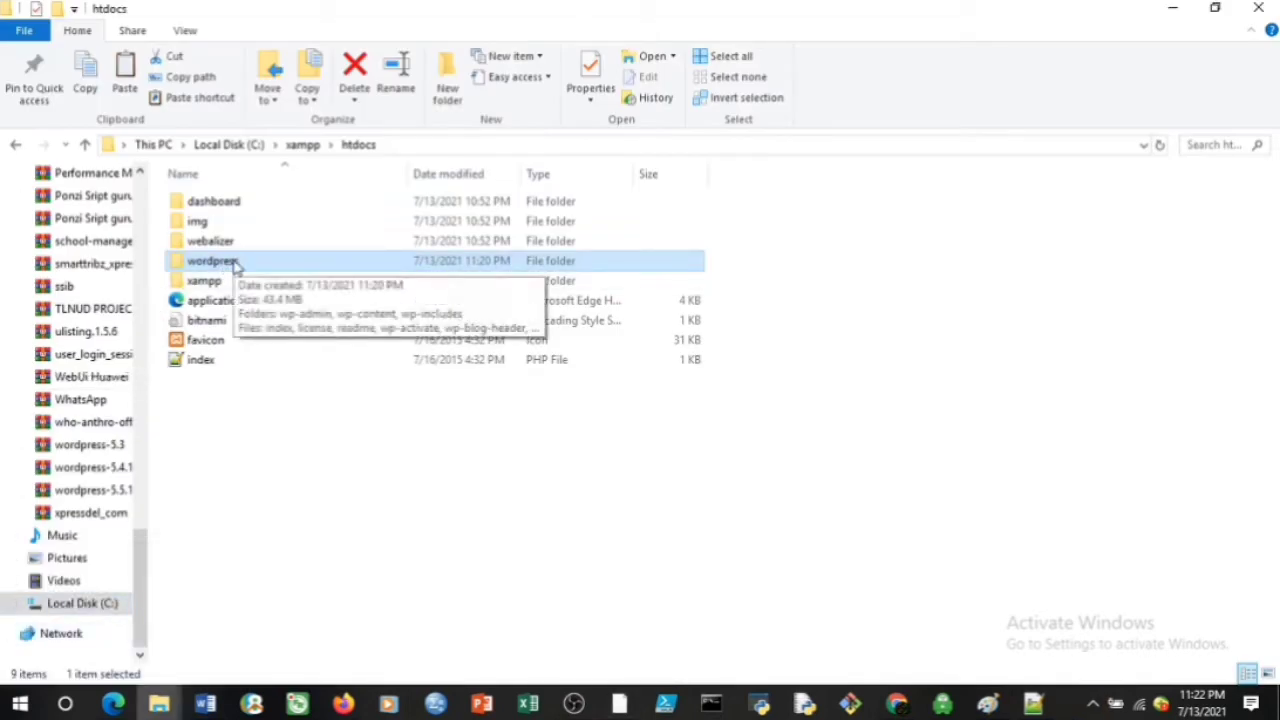
right_click(234, 265)
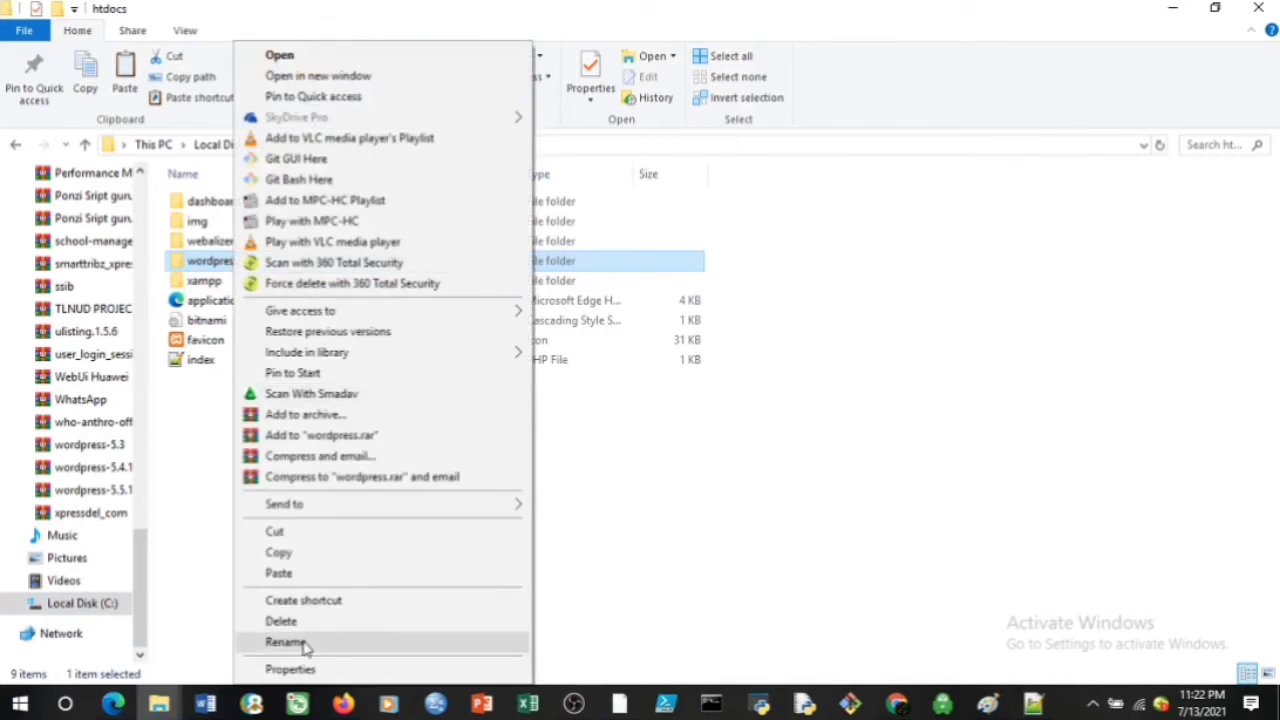
left_click(286, 642)
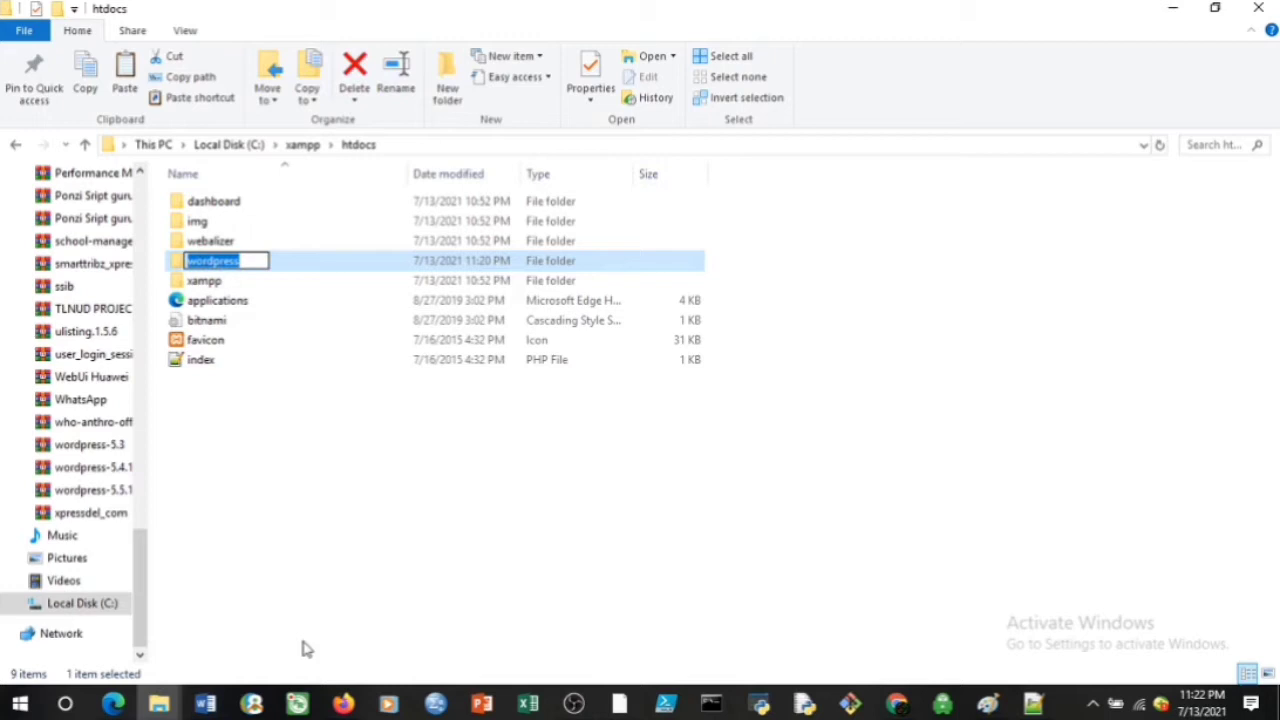
type("test")
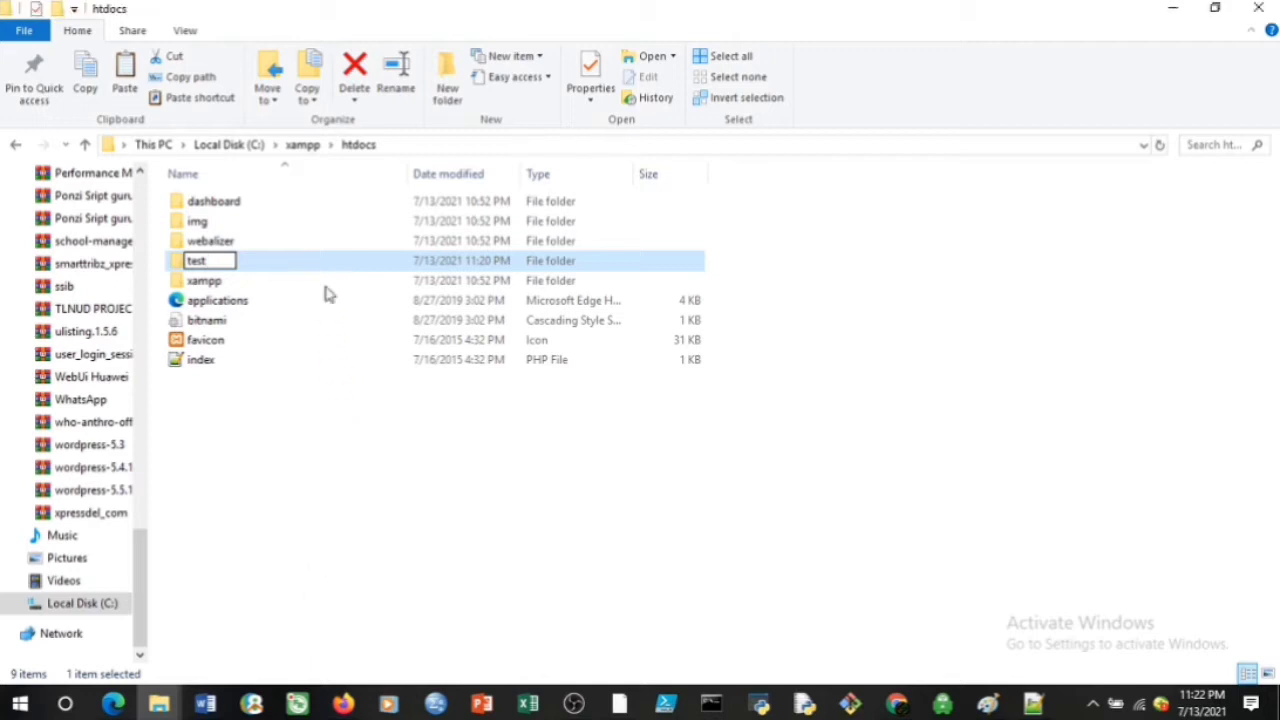
key("Return")
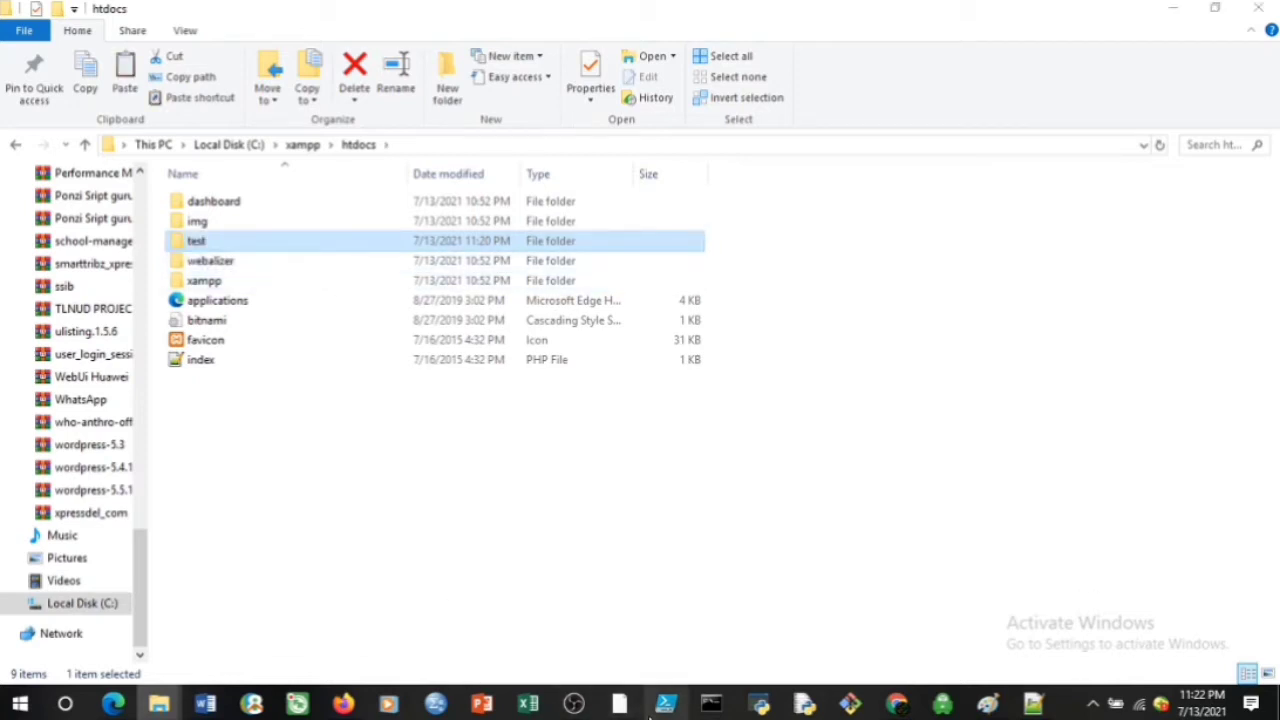
left_click(341, 656)
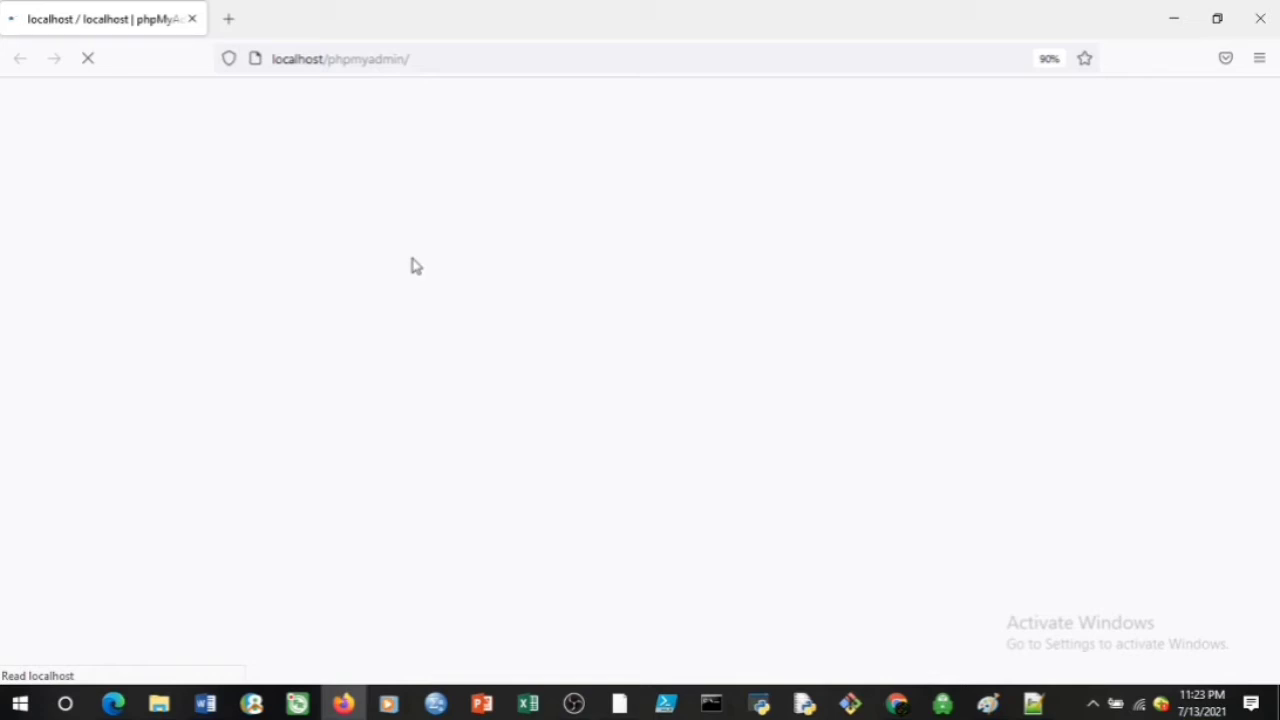
Scroll through the phpMyAdmin home page's database list and server information
scroll(416, 266, "down", 2)
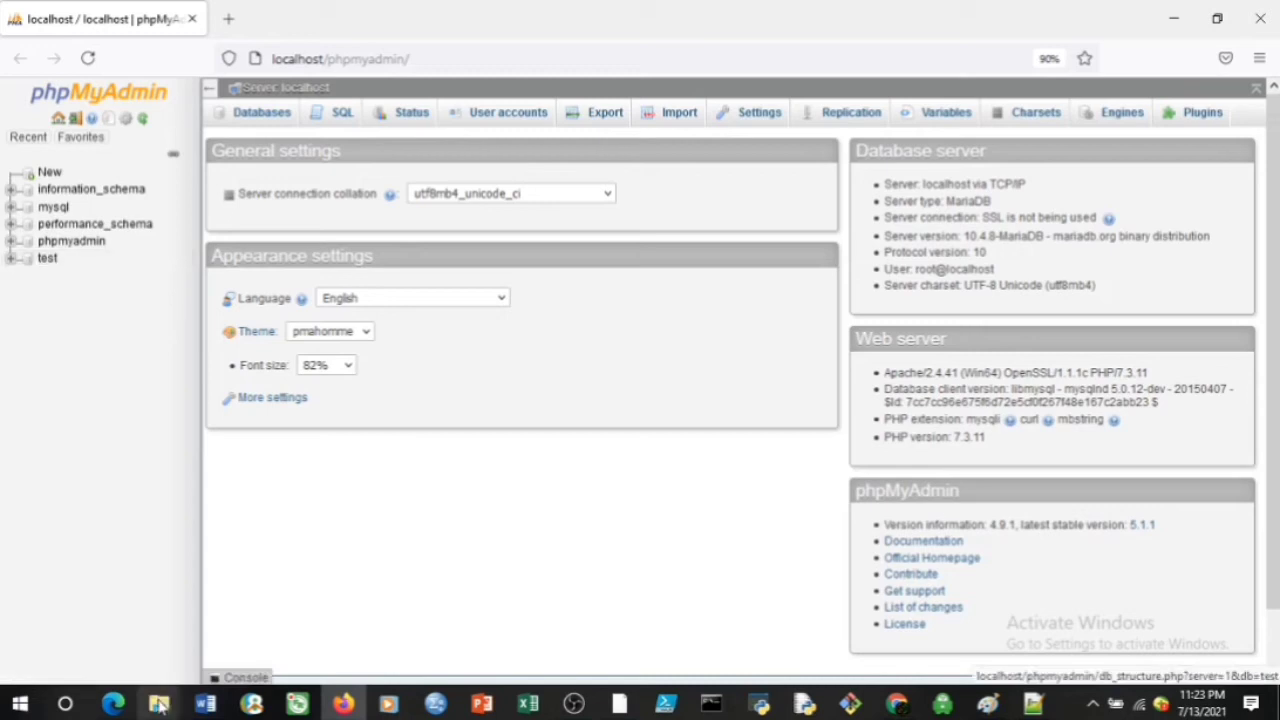
Rename the htdocs 'test' folder to 'blog' and return to phpMyAdmin
mouse_move(158, 705)
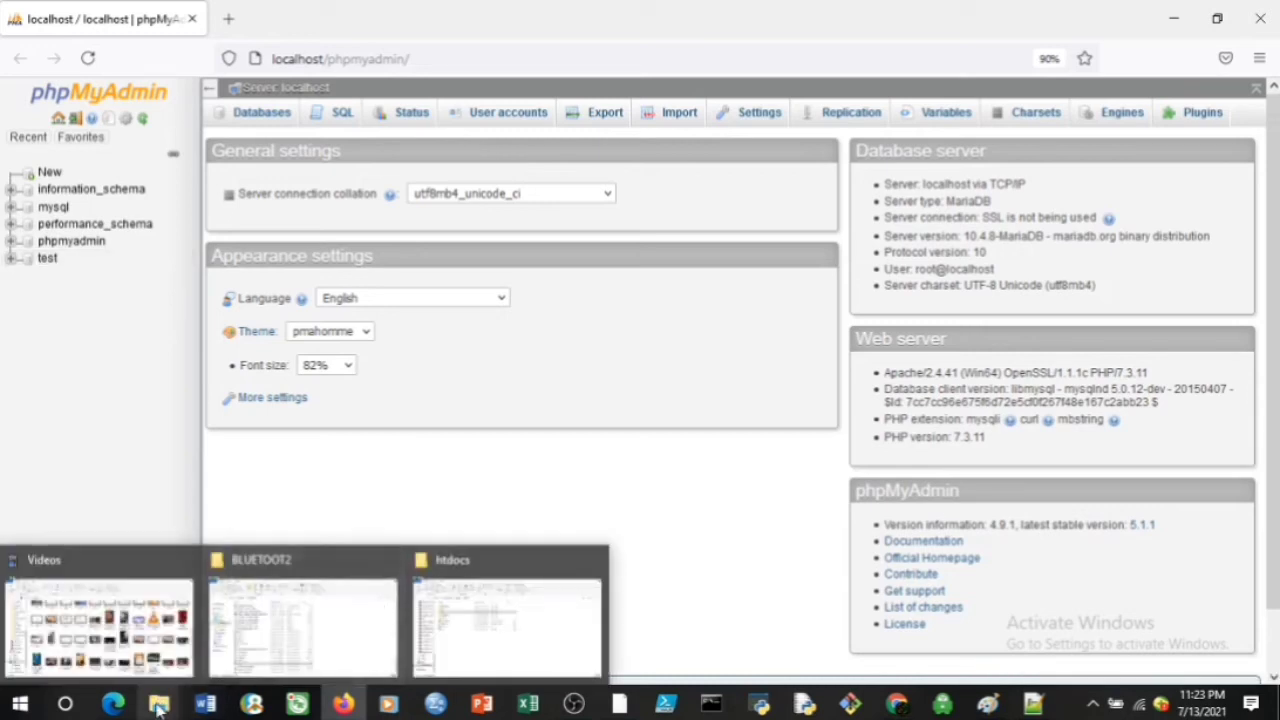
left_click(511, 620)
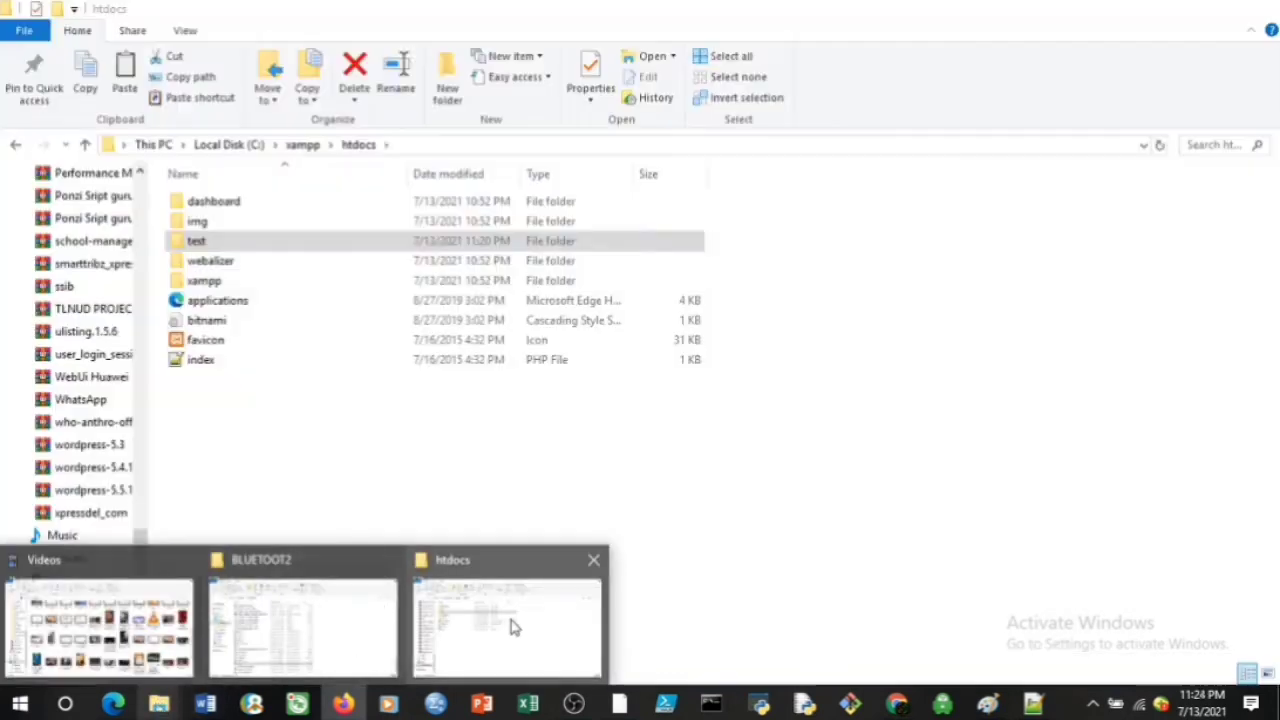
double_click(233, 242)
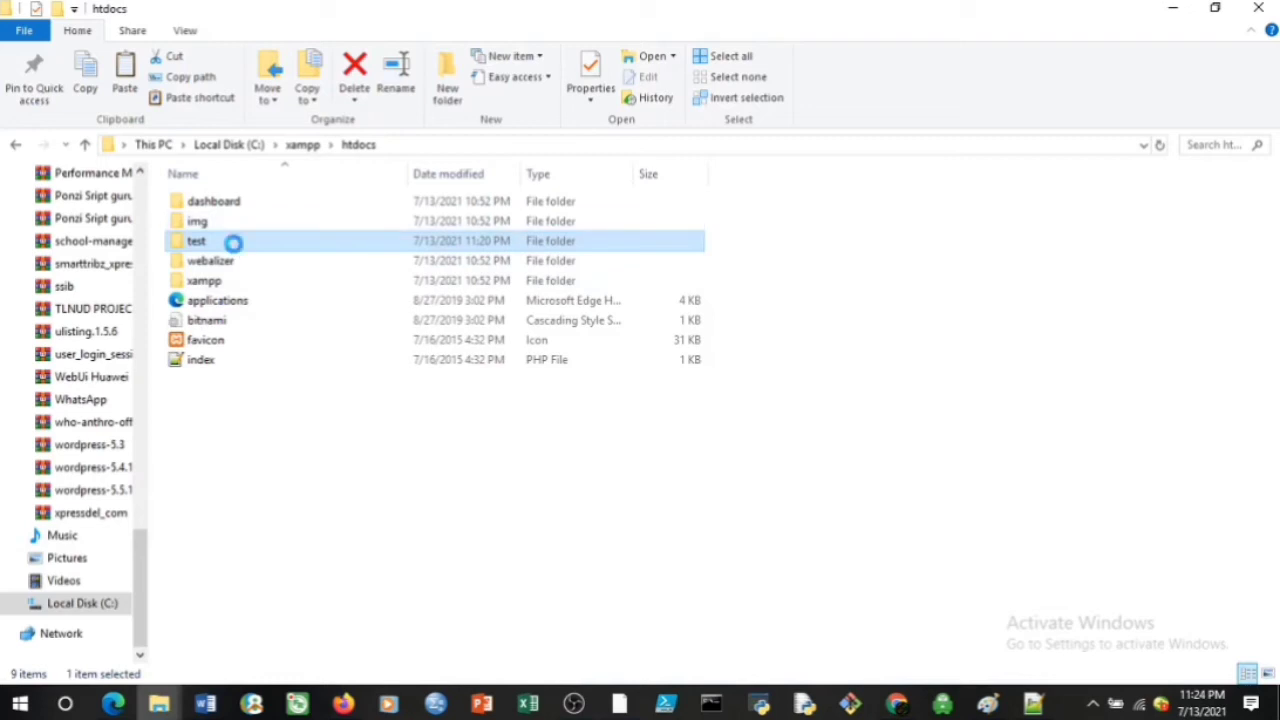
right_click(233, 242)
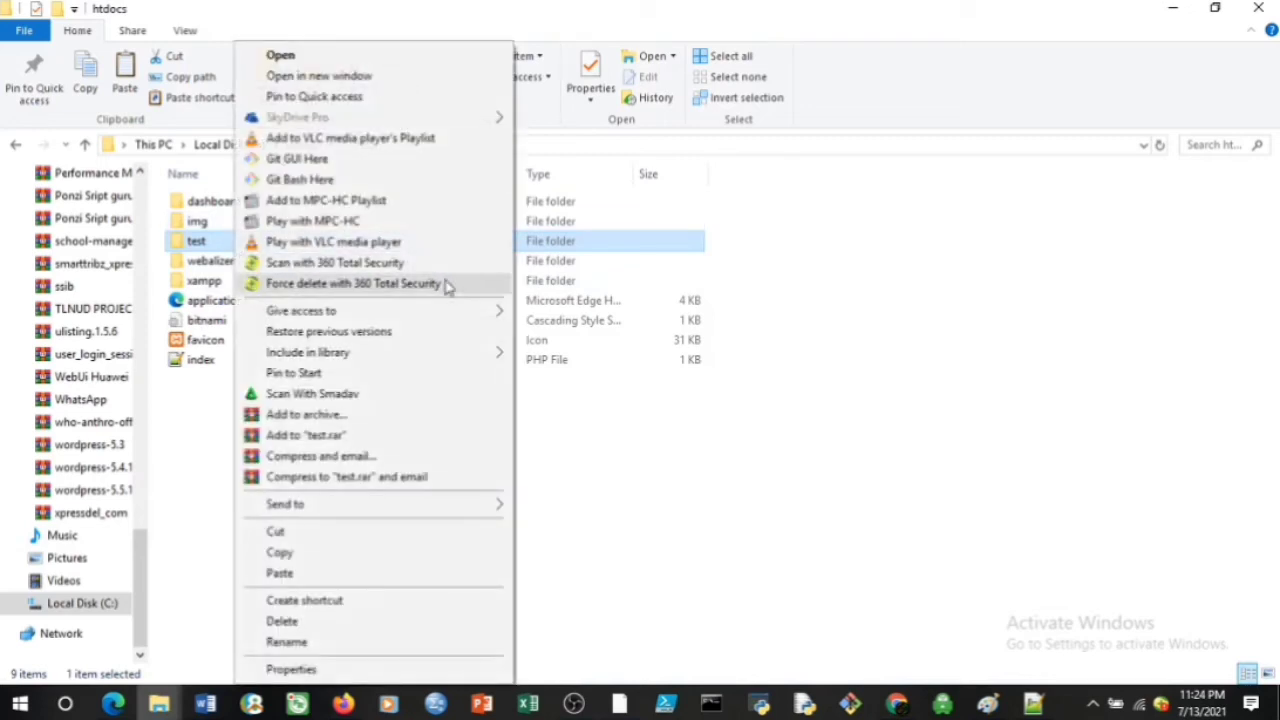
left_click(290, 643)
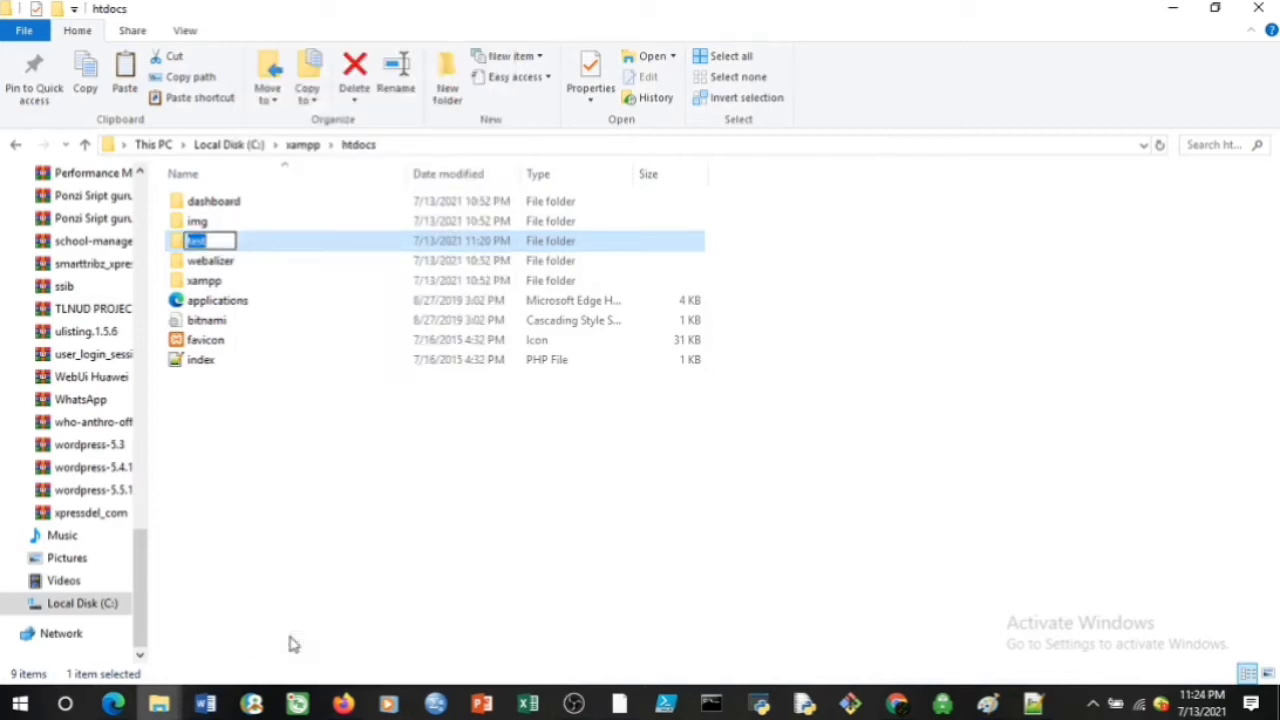
key("BackSpace")
type("blog")
key("Return")
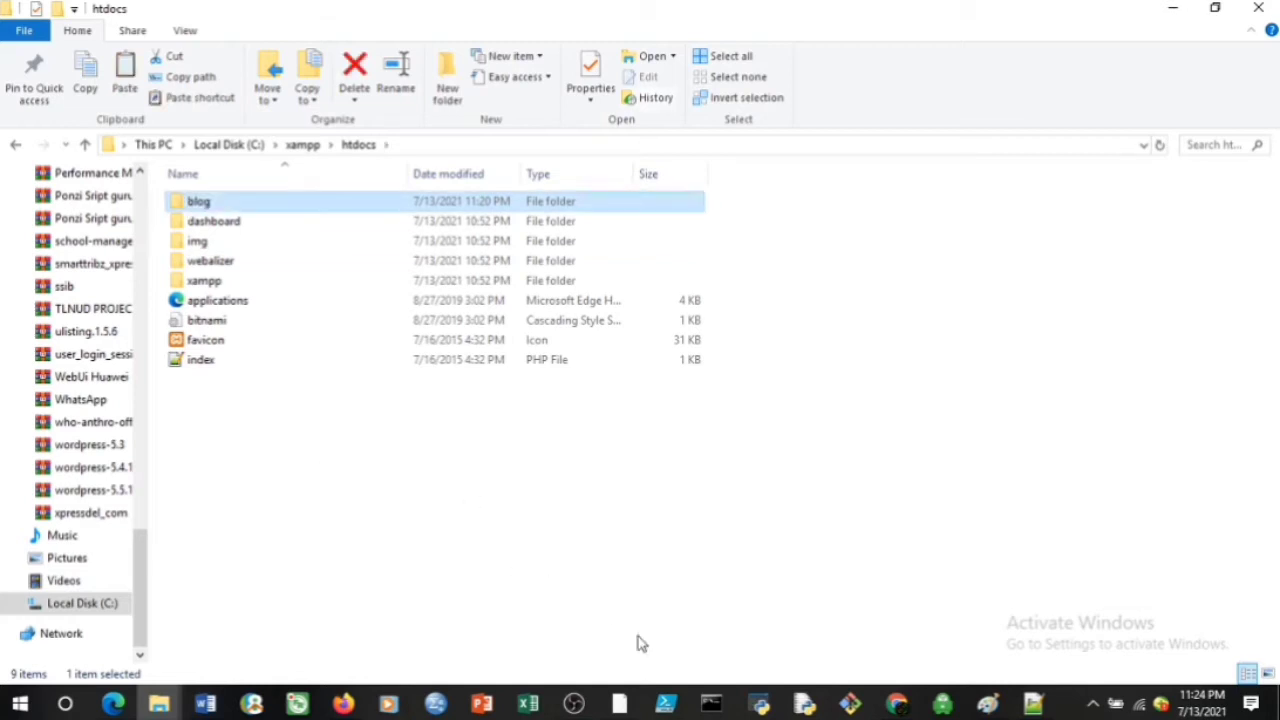
left_click(343, 704)
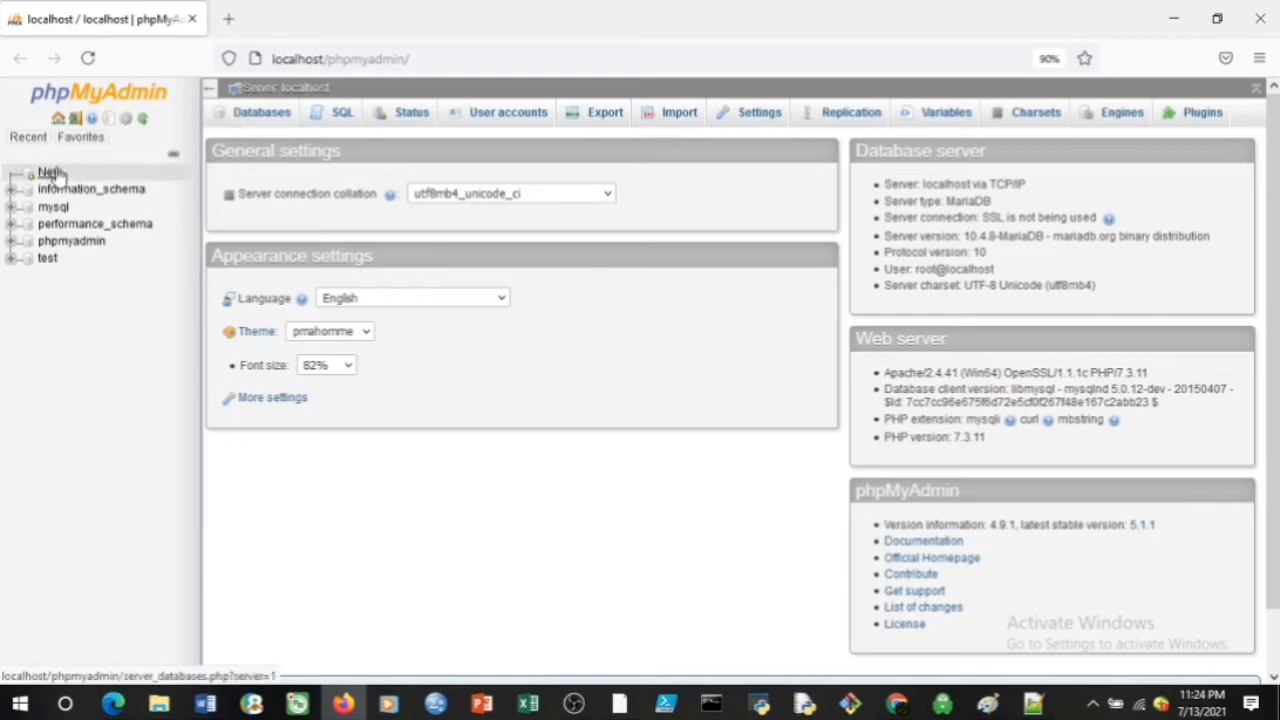
Create a database named 'blog' with utf8mb4_general_ci collation
left_click(52, 173)
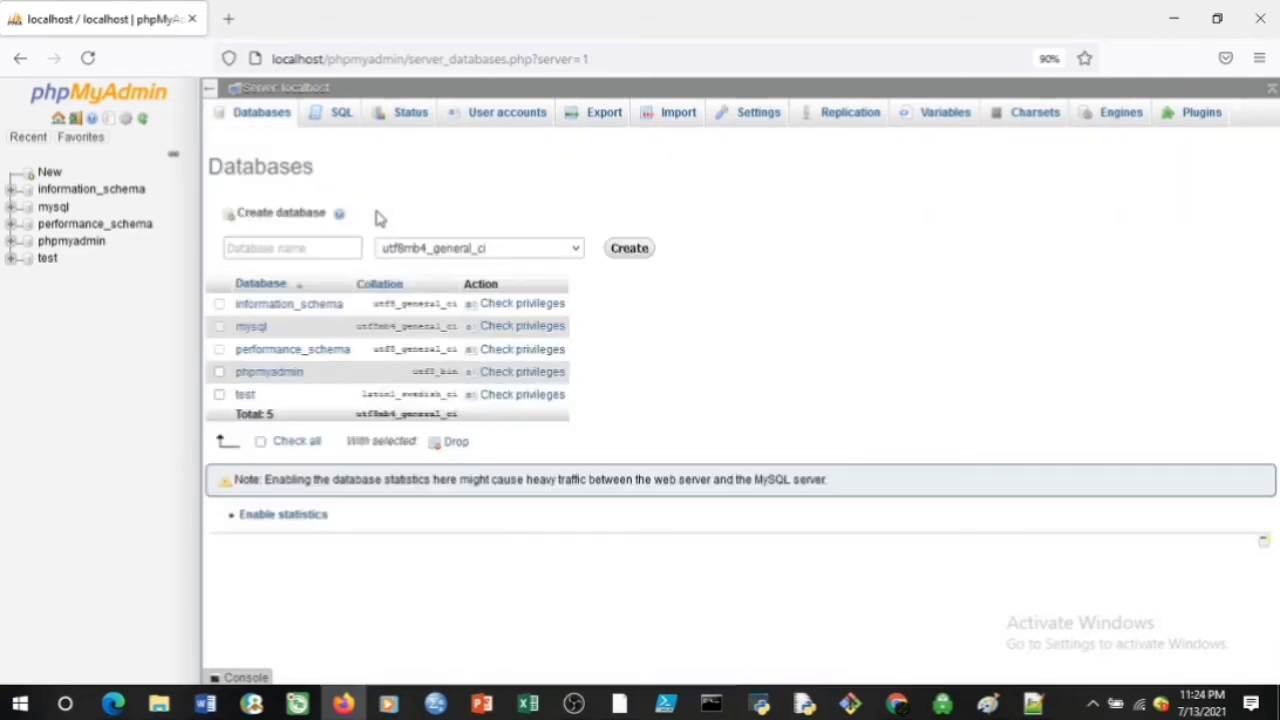
left_click(306, 248)
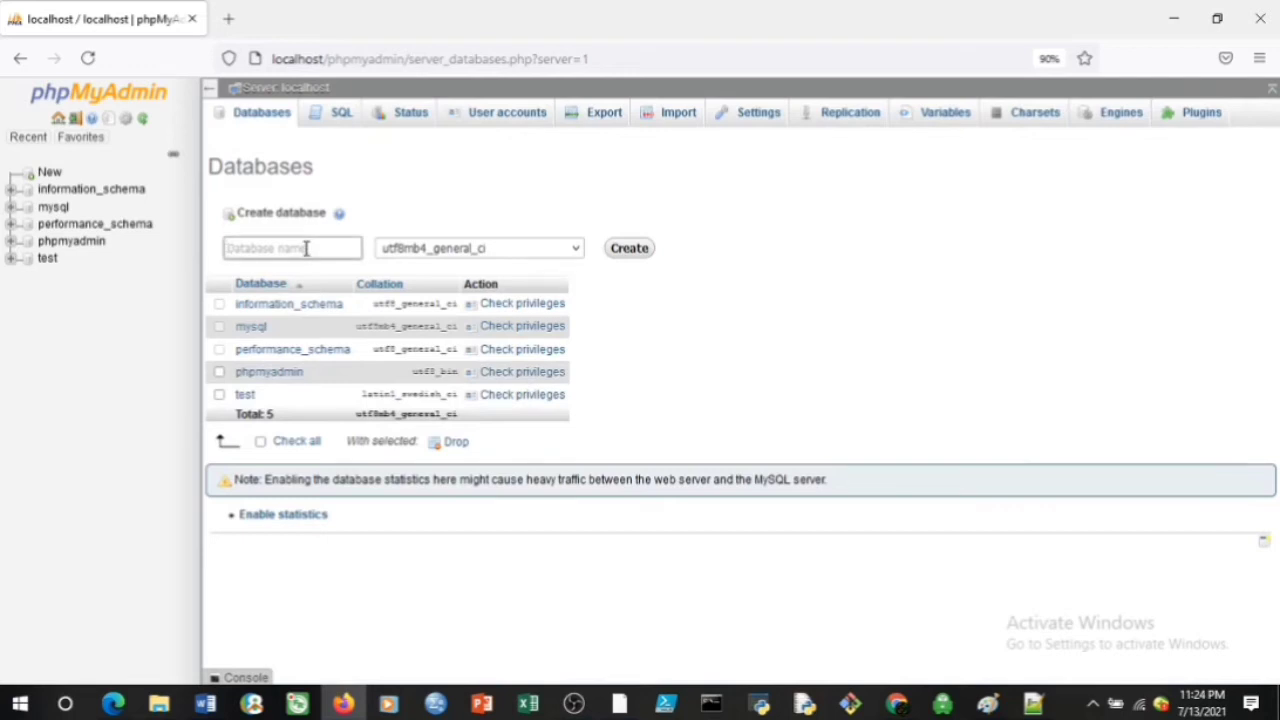
type("blog")
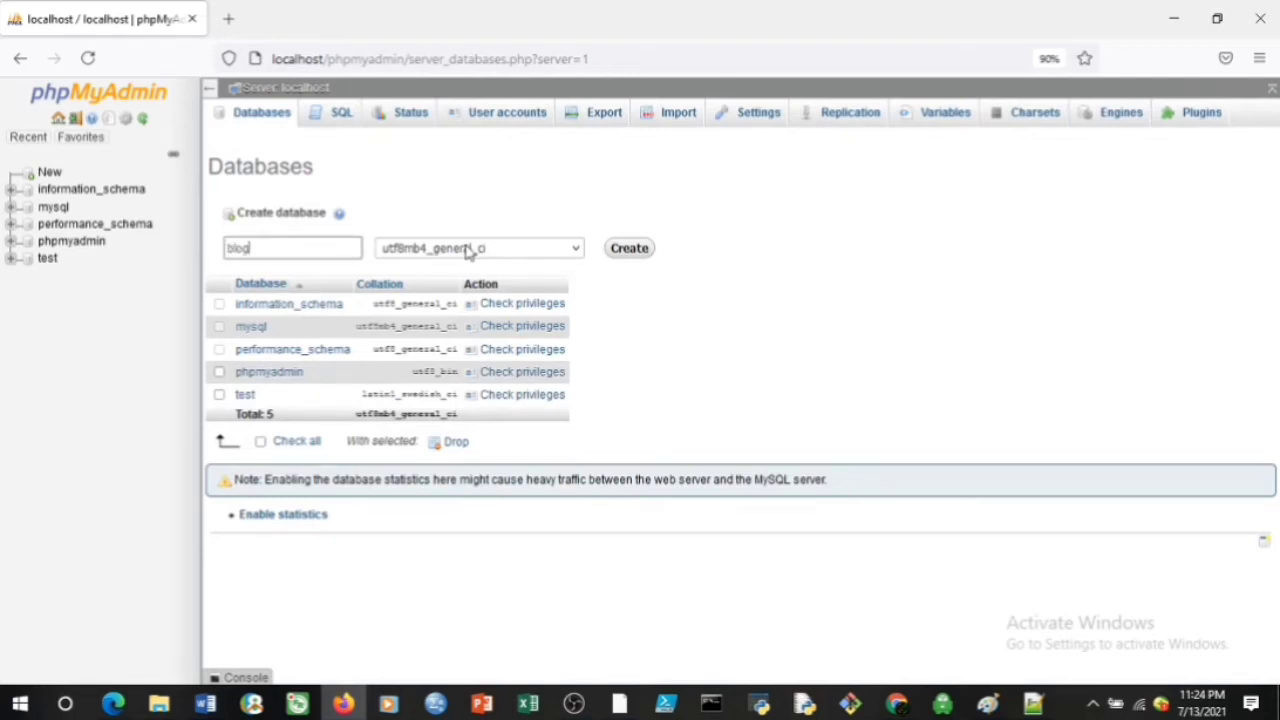
left_click(468, 250)
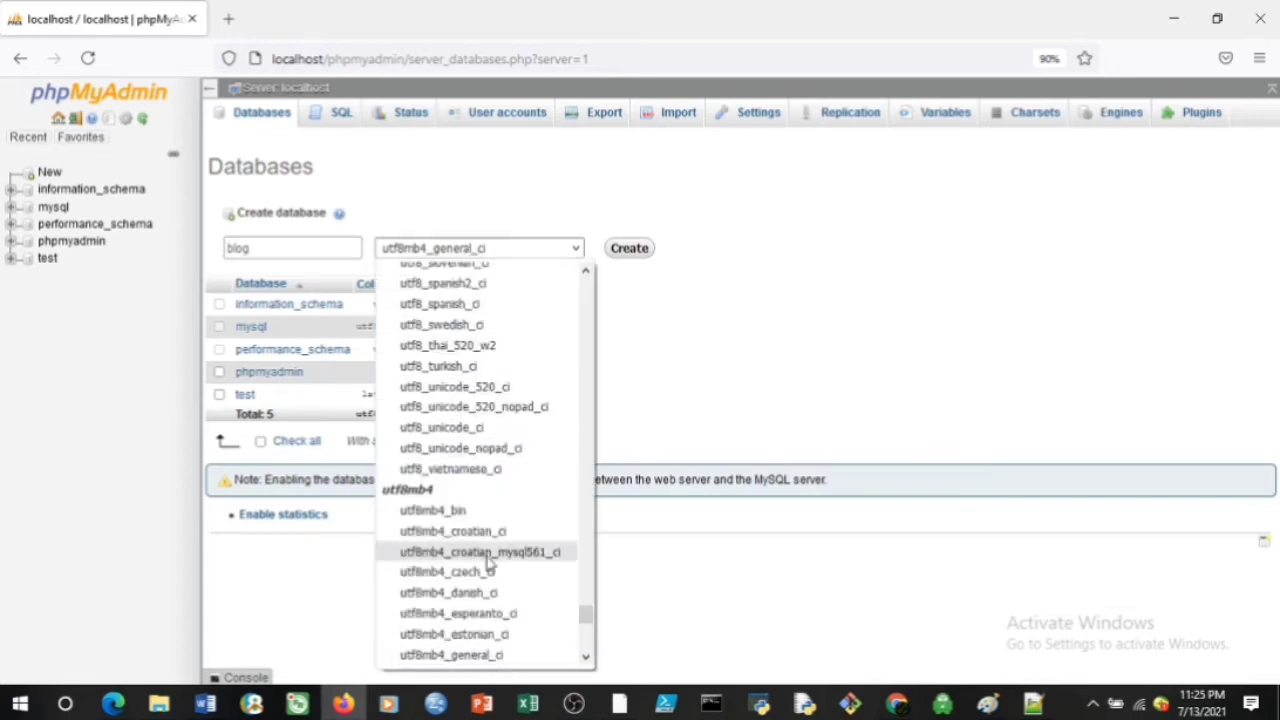
left_click_drag(585, 613, 581, 270)
left_click(727, 318)
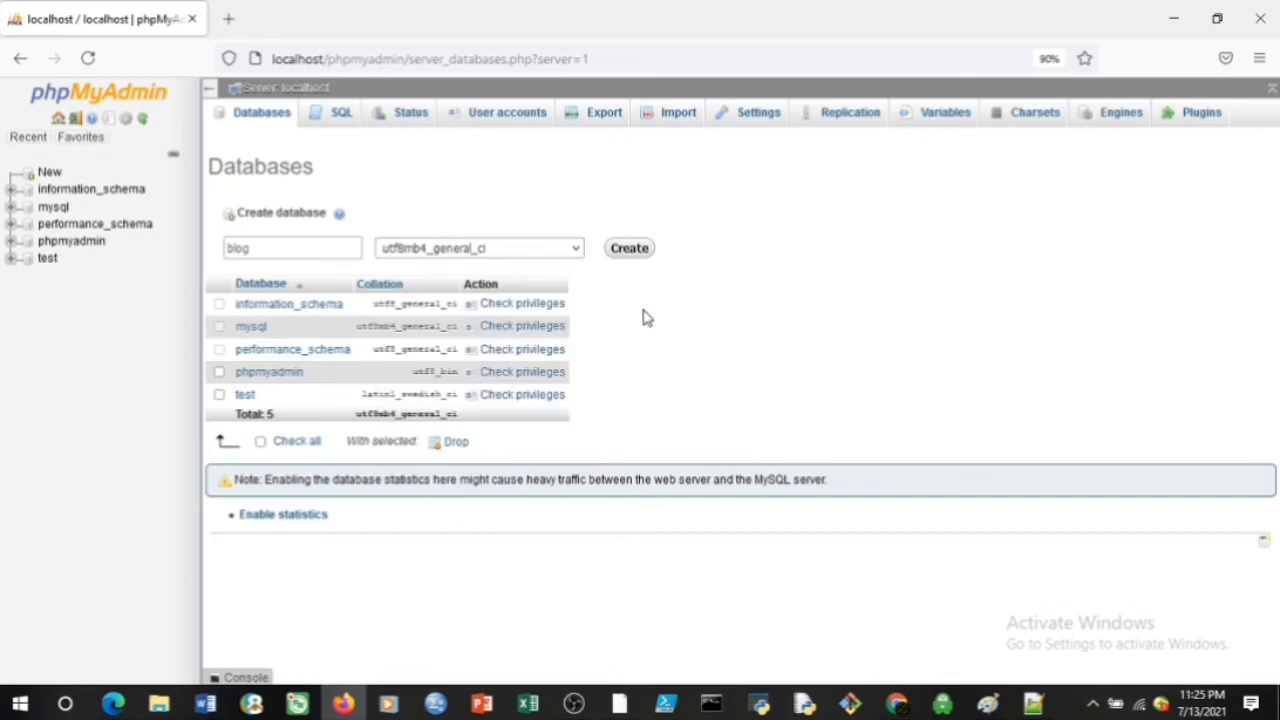
left_click(636, 255)
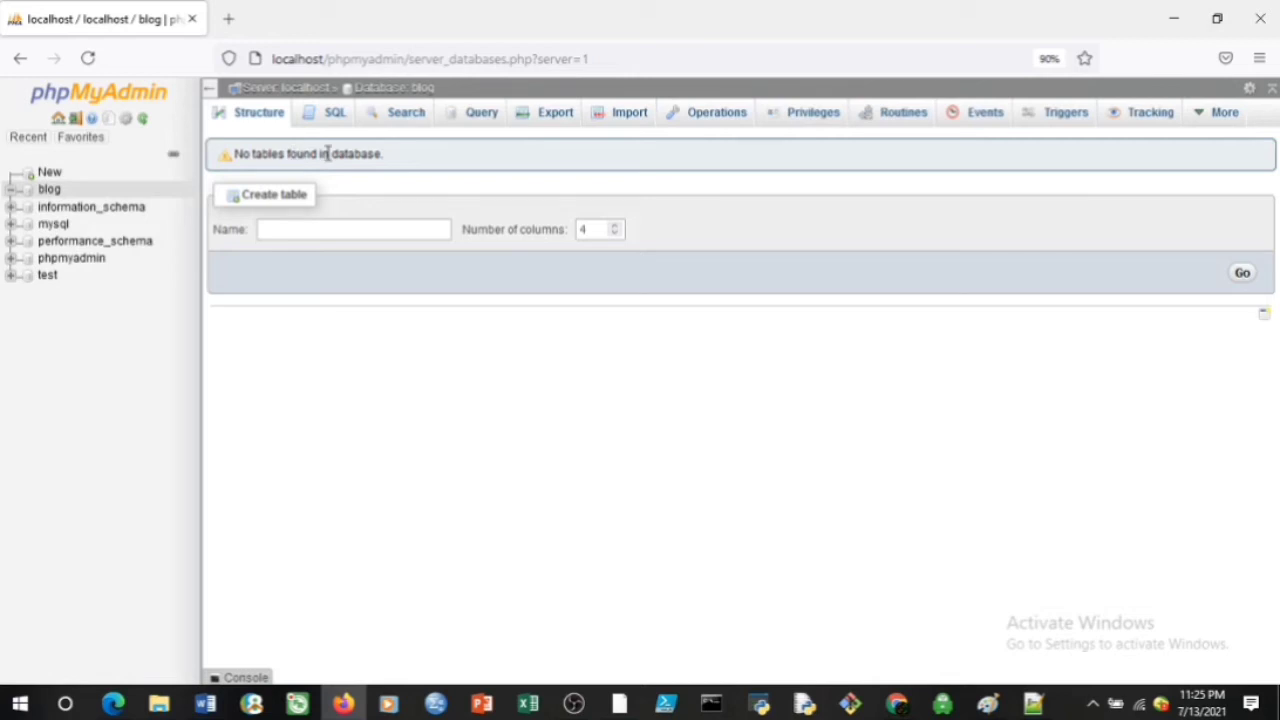
Open the blog folder in htdocs to view the WordPress files
mouse_move(159, 705)
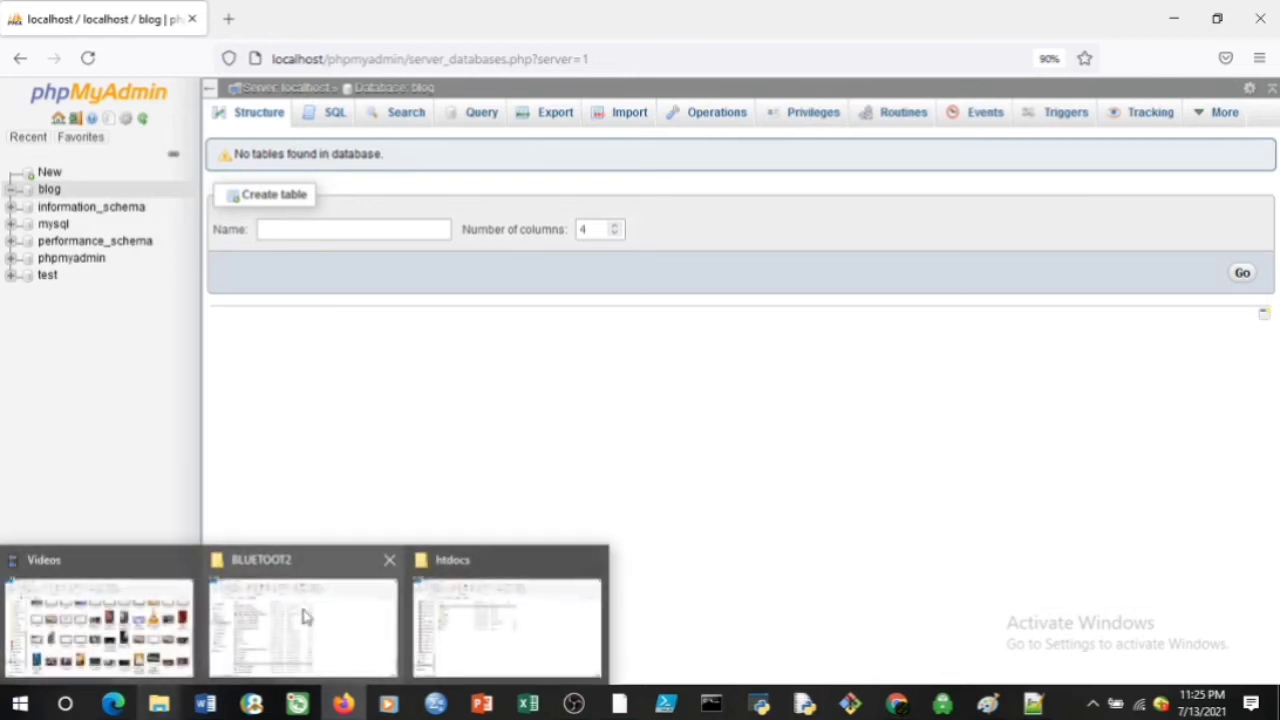
left_click(444, 616)
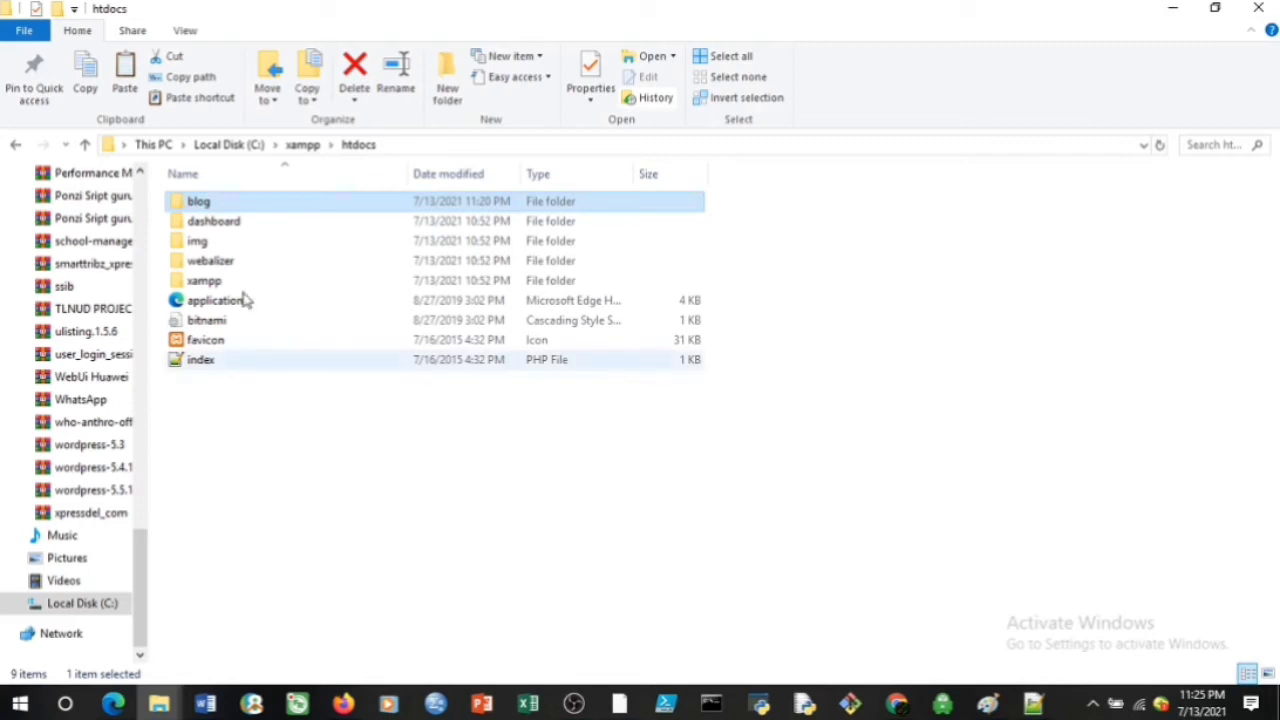
double_click(231, 207)
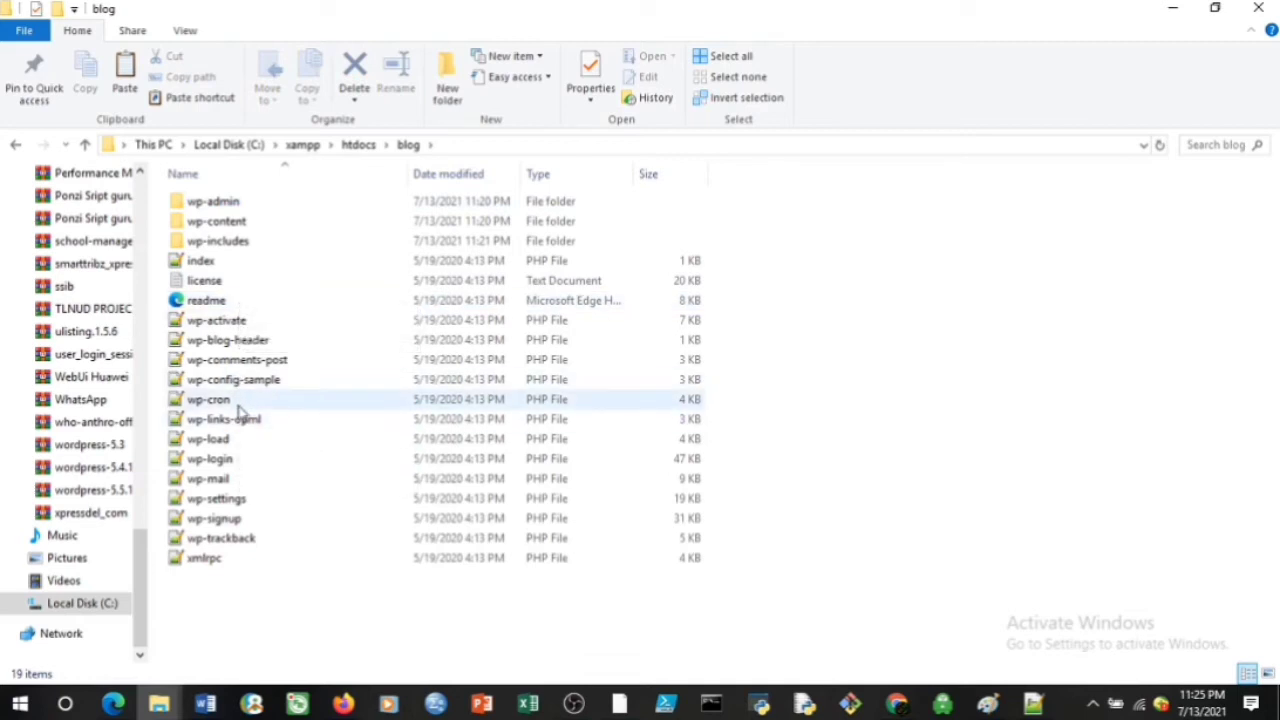
Rename wp-config-sample to wp-config and open it in Notepad++
left_click(240, 385)
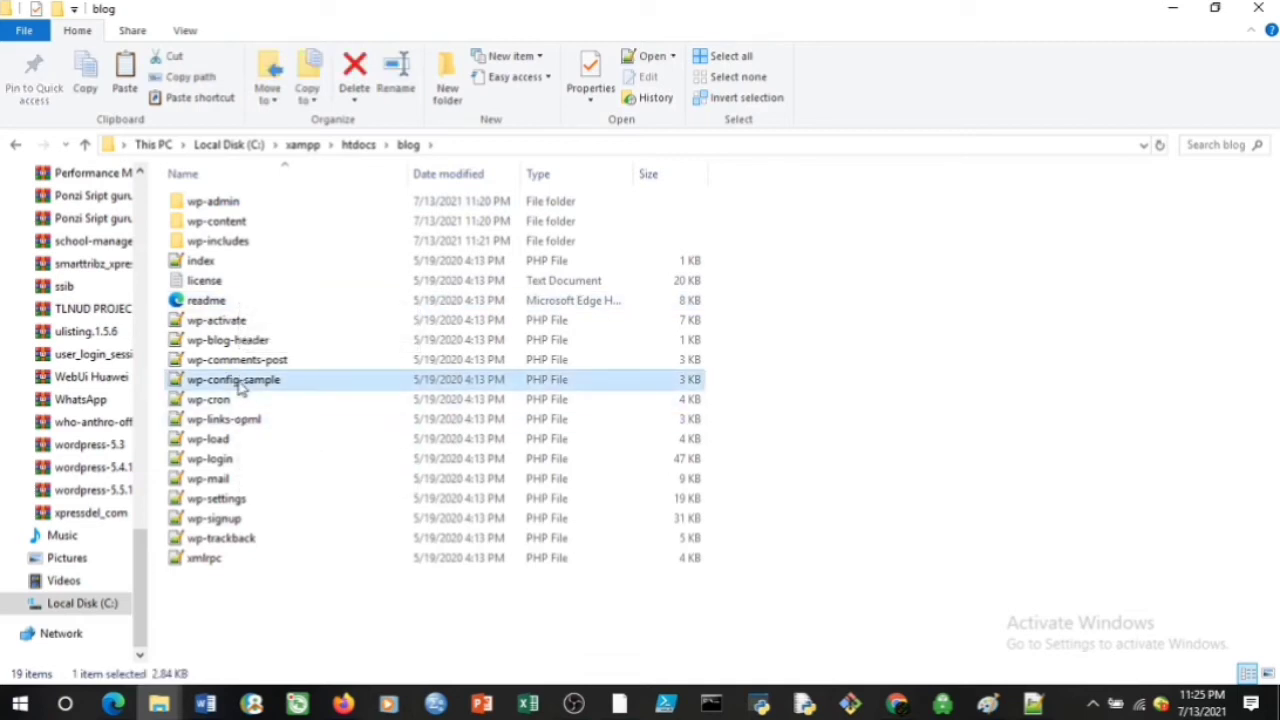
right_click(240, 388)
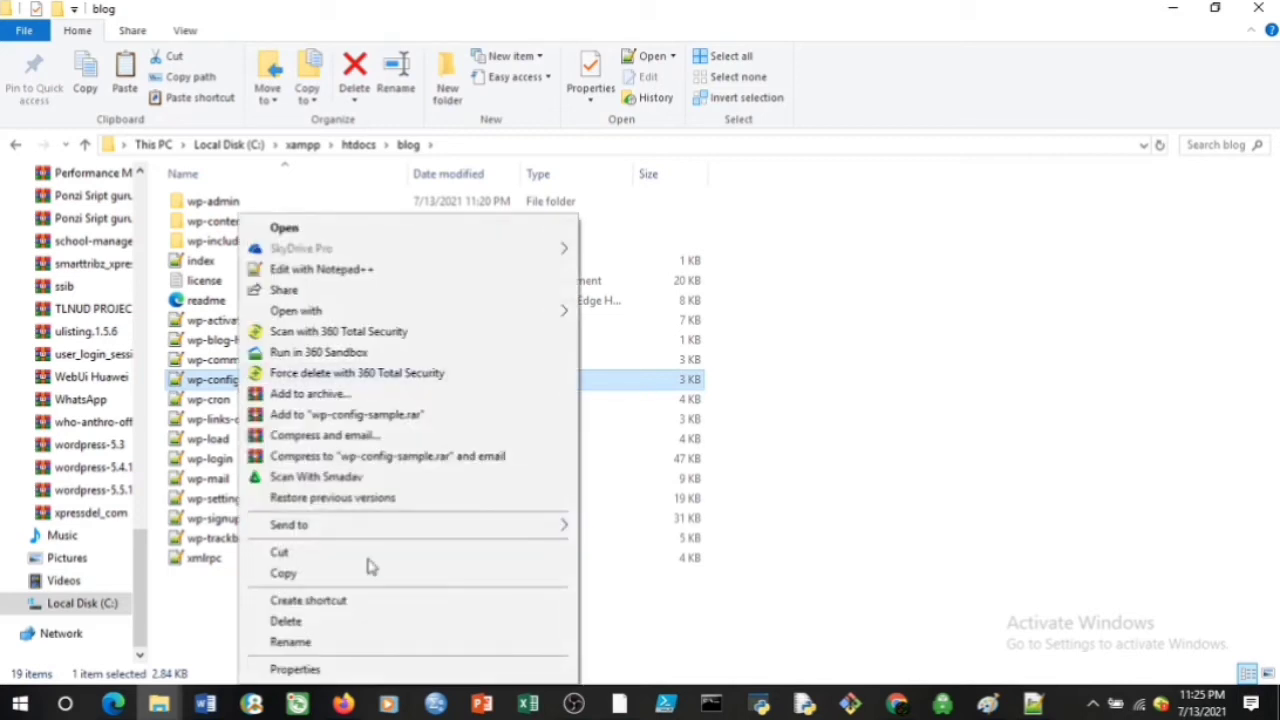
left_click(358, 644)
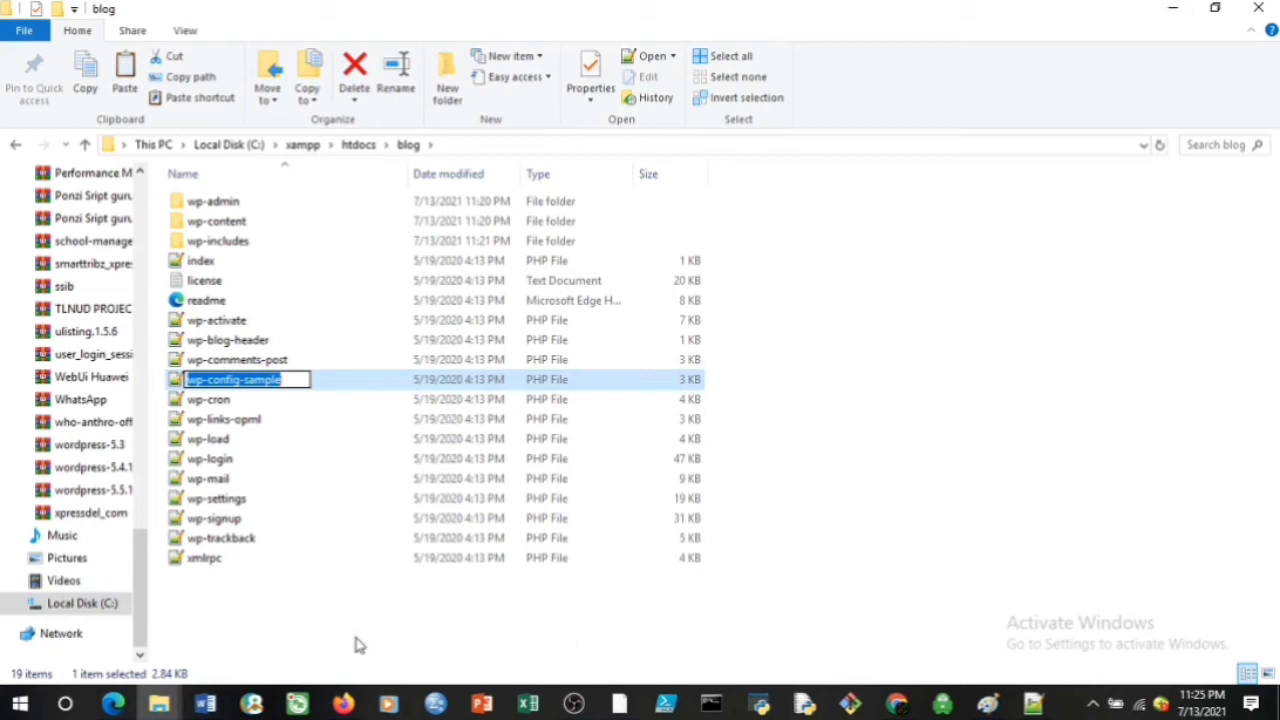
key("End")
key("BackSpace")
key("BackSpace")
key("BackSpace")
key("BackSpace")
key("BackSpace")
key("BackSpace")
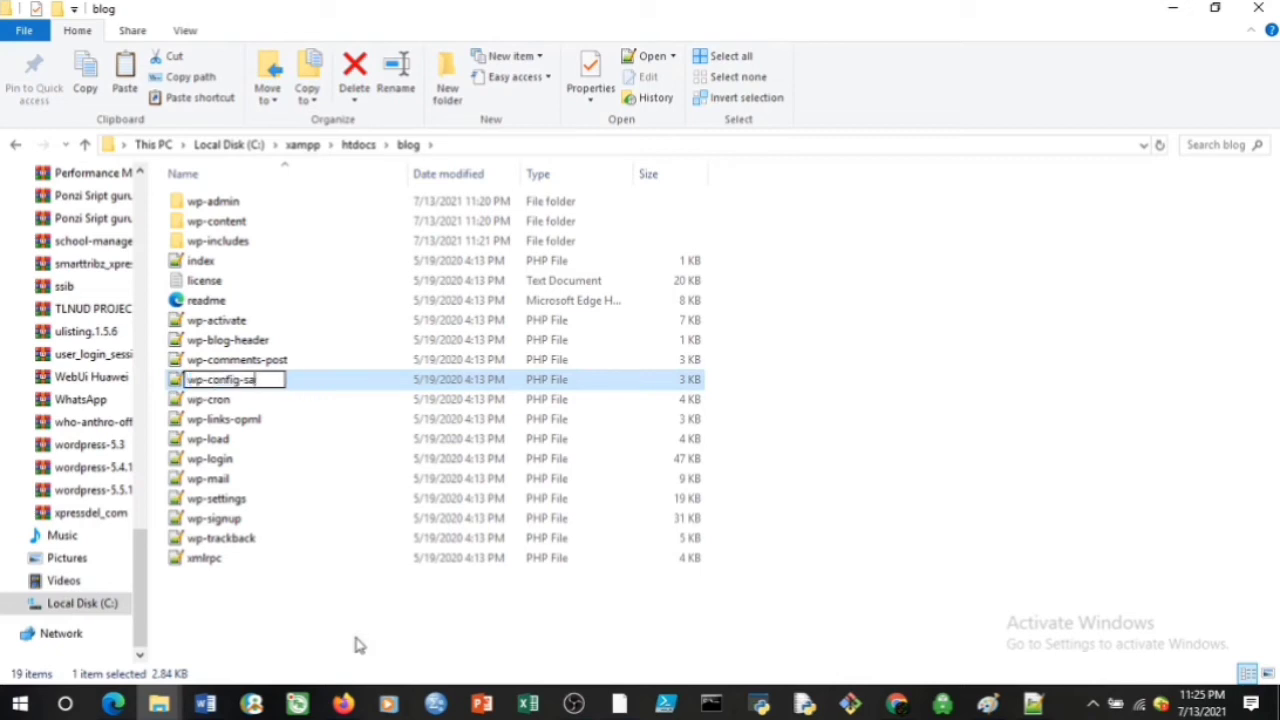
key("BackSpace")
key("BackSpace")
type("g")
key("Return")
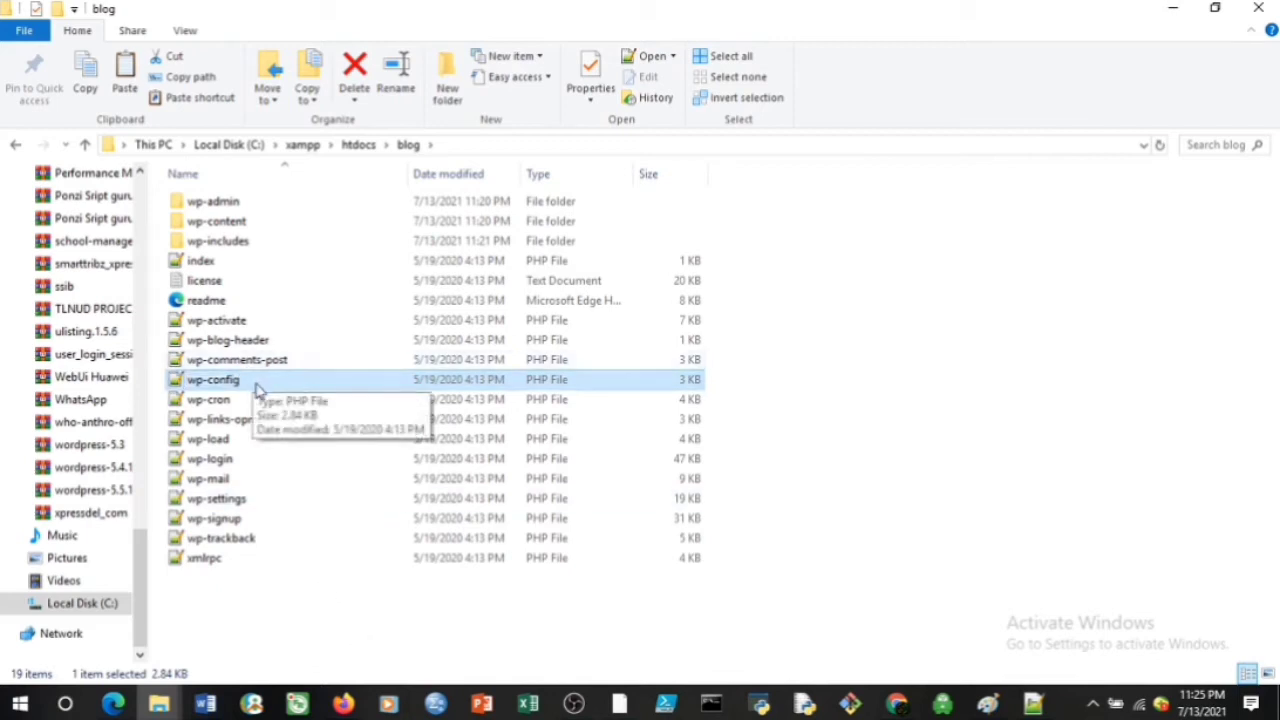
right_click(257, 388)
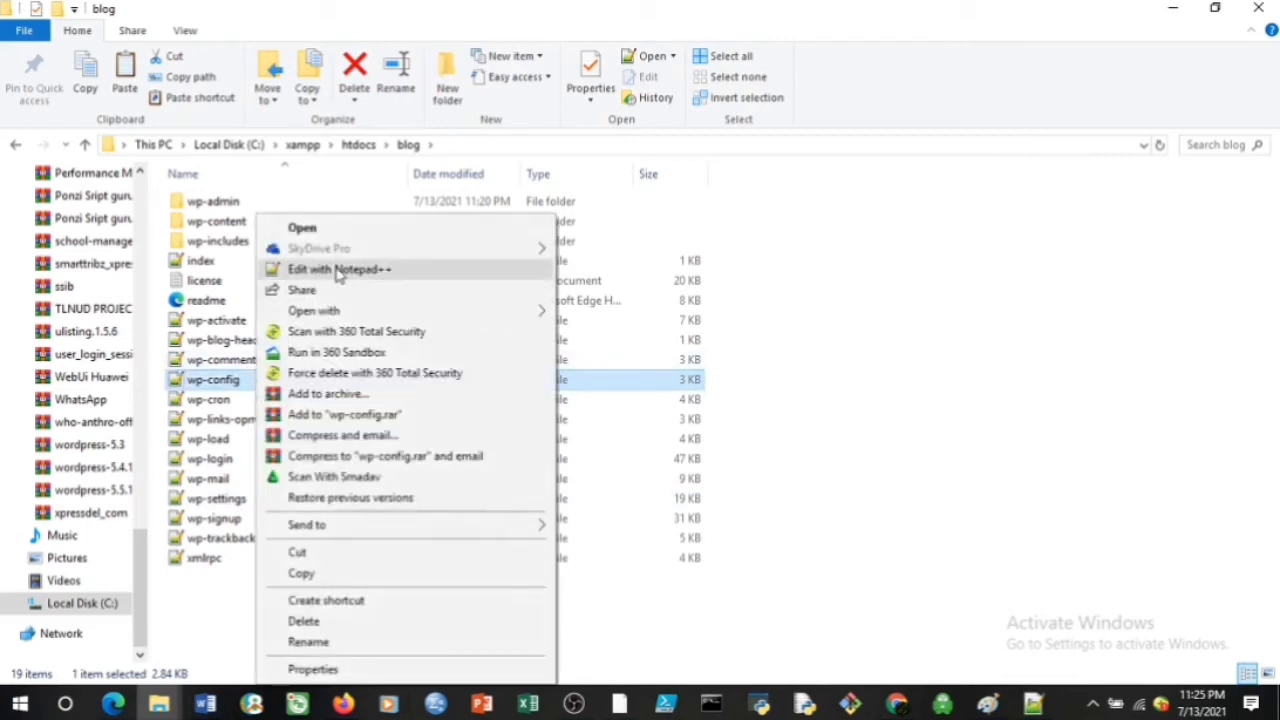
left_click(345, 270)
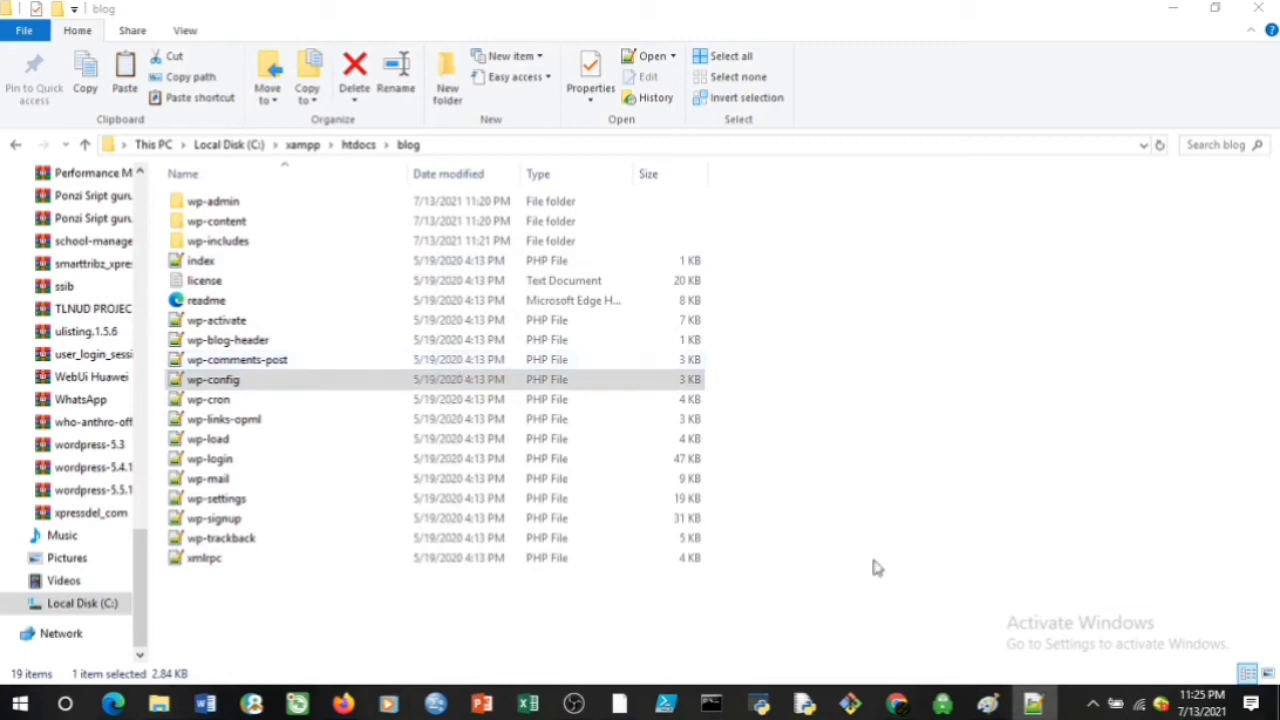
Change the database name in wp-config.php to 'blog'
mouse_move(1033, 705)
left_click(1020, 632)
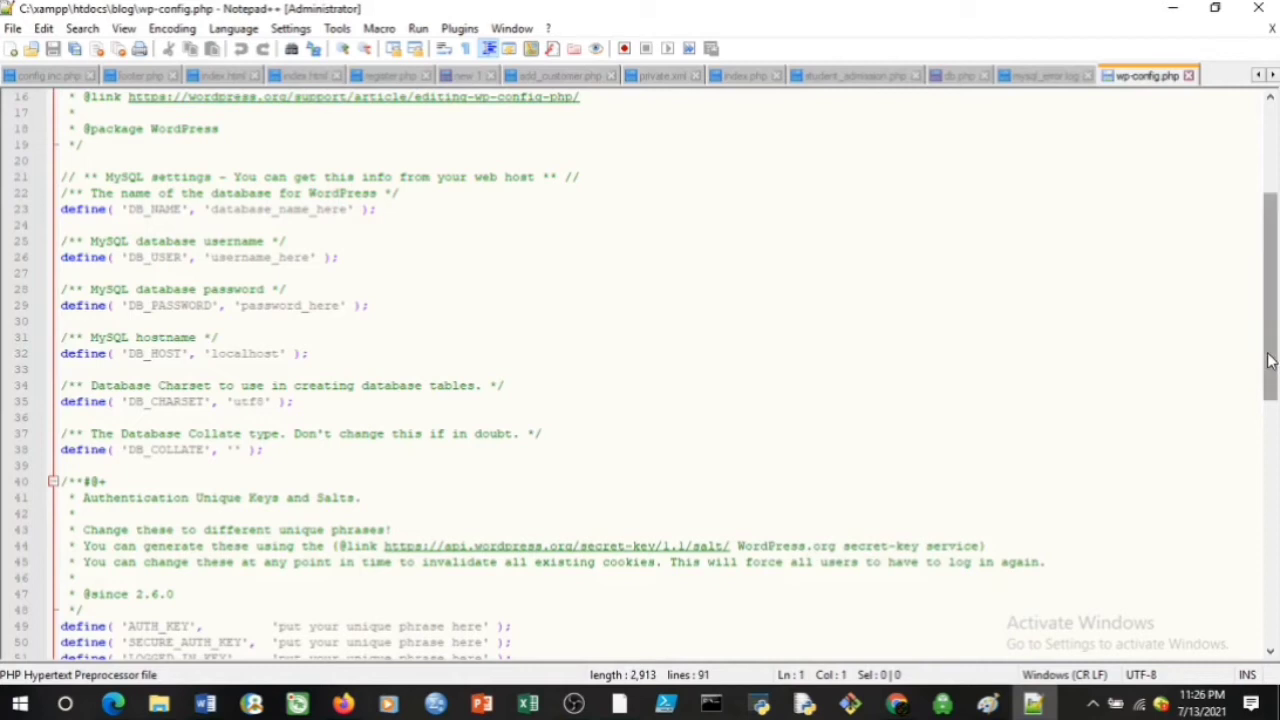
mouse_move(1268, 360)
left_mouse_down()
mouse_move(1267, 313)
mouse_move(1263, 337)
mouse_move(1275, 338)
left_mouse_up()
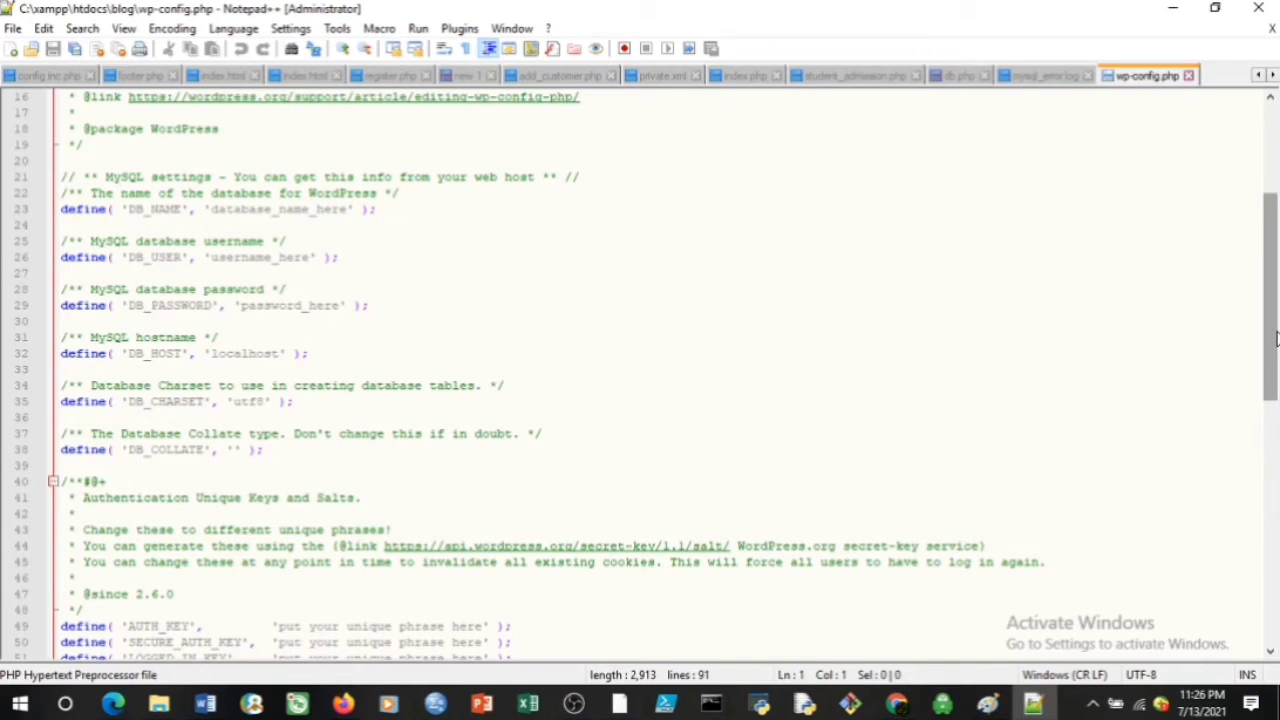
left_click(349, 211)
key("Left")
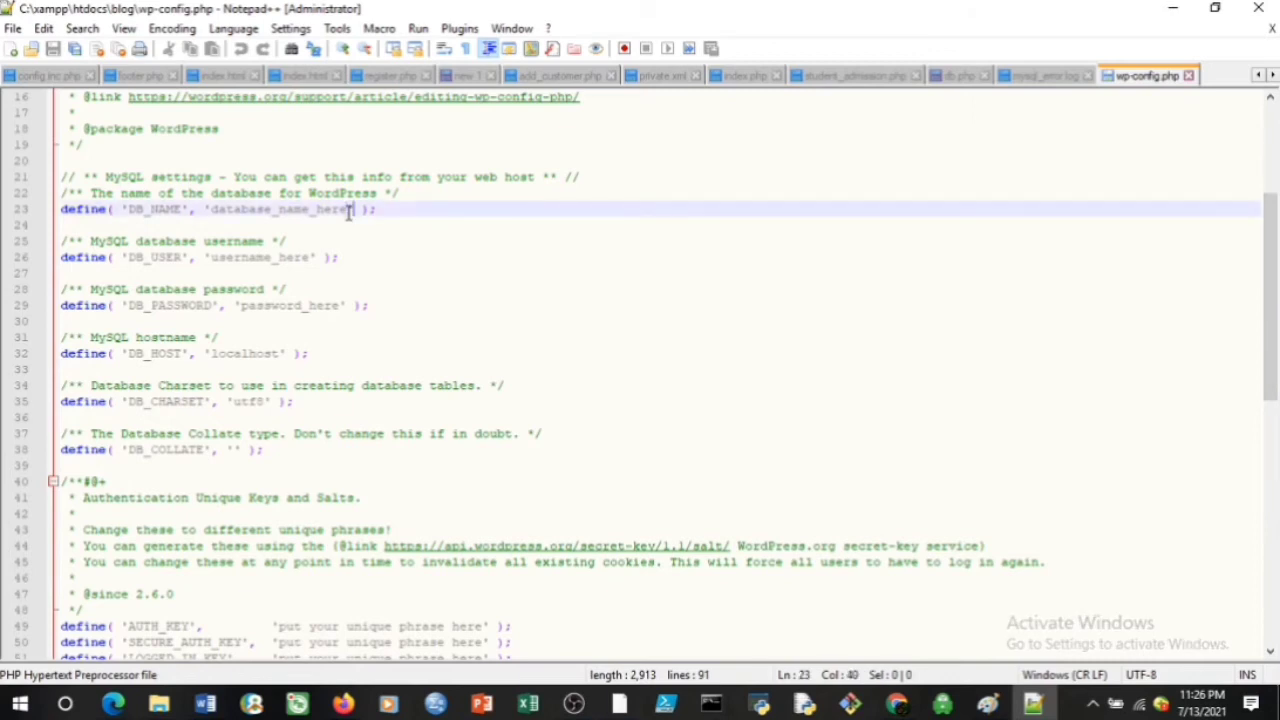
key("Delete")
key("BackSpace")
key("BackSpace")
key("BackSpace")
key("BackSpace")
key("BackSpace")
key("BackSpace")
key("BackSpace")
key("BackSpace")
key("BackSpace")
key("BackSpace")
key("BackSpace")
key("BackSpace")
key("BackSpace")
key("BackSpace")
key("BackSpace")
key("BackSpace")
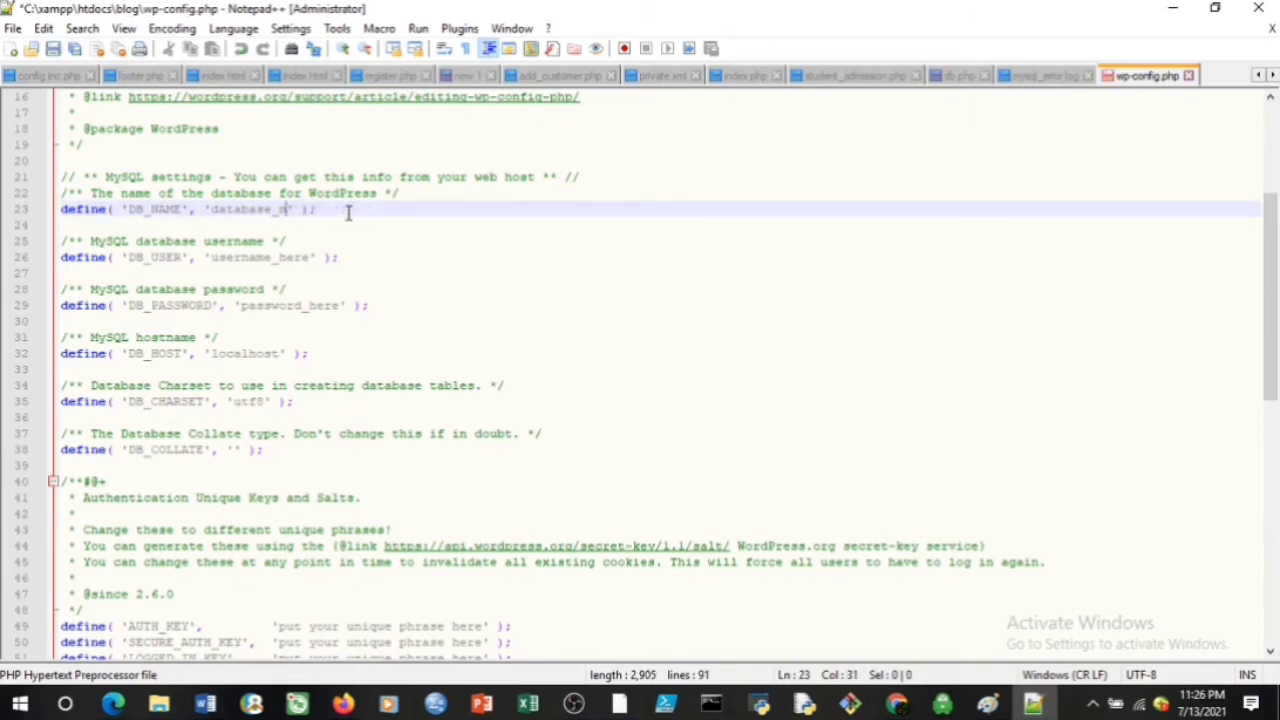
key("BackSpace")
type("blog")
Set the database user to 'root' and clear the database password
left_click(311, 257)
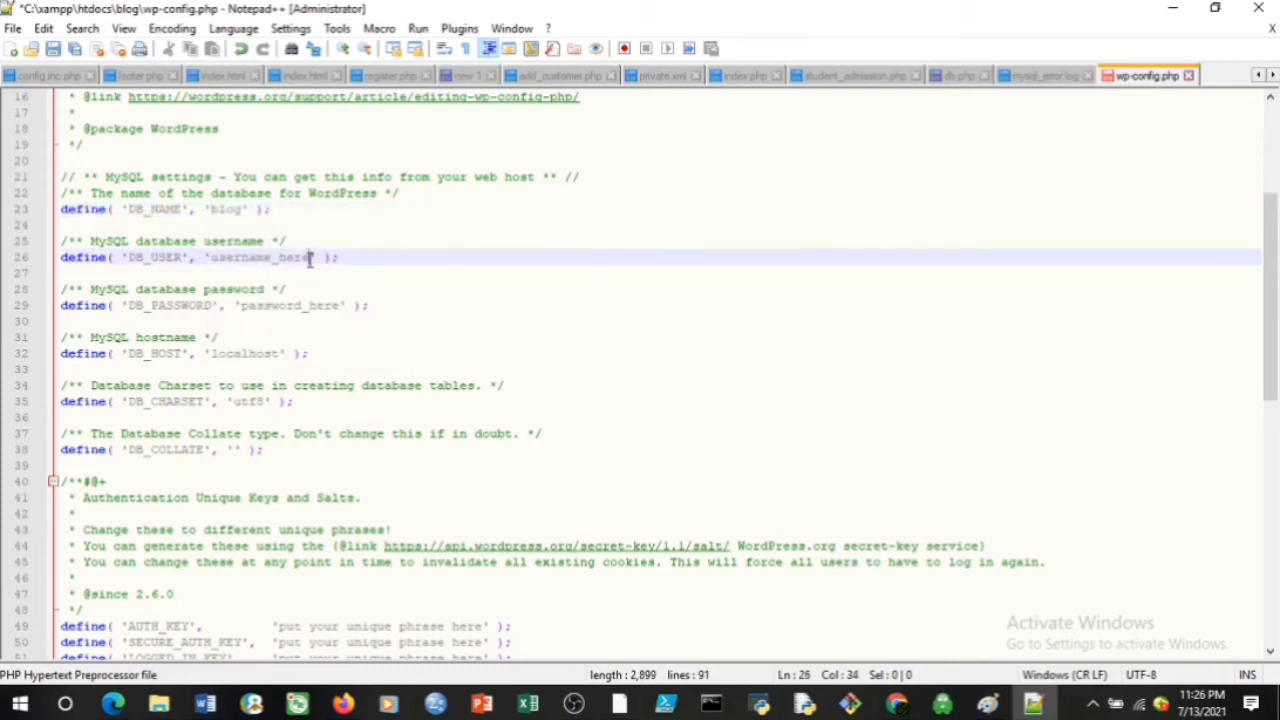
key("BackSpace")
key("BackSpace")
key("BackSpace")
key("BackSpace")
key("BackSpace")
key("BackSpace")
key("BackSpace")
key("BackSpace")
key("BackSpace")
key("BackSpace")
key("BackSpace")
key("BackSpace")
key("BackSpace")
type("ro")
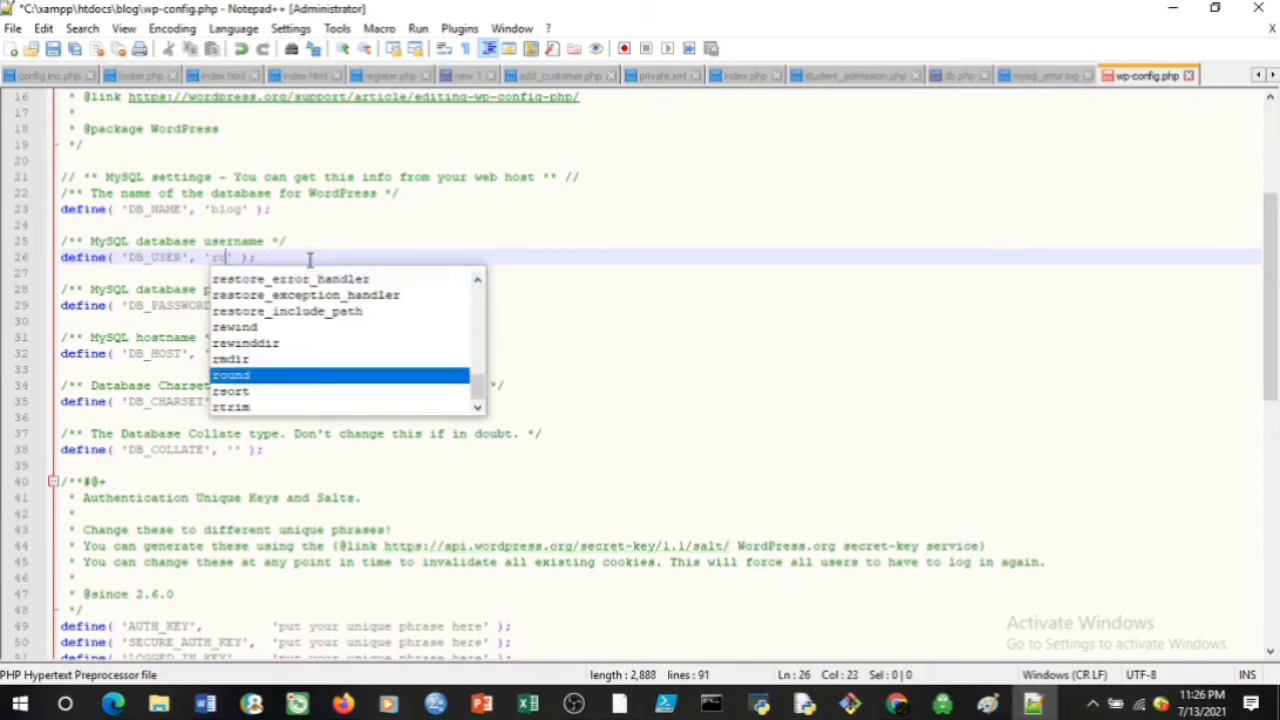
type("ot")
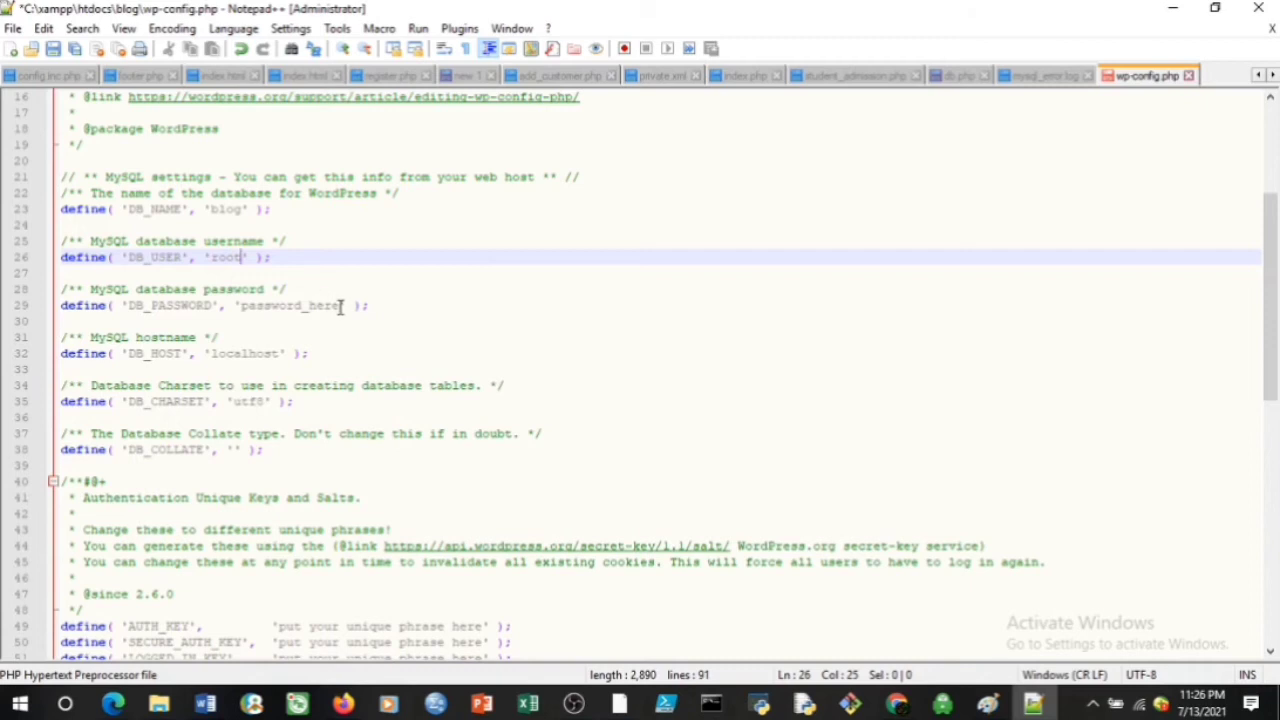
left_click(340, 306)
key("BackSpace")
key("BackSpace")
key("BackSpace")
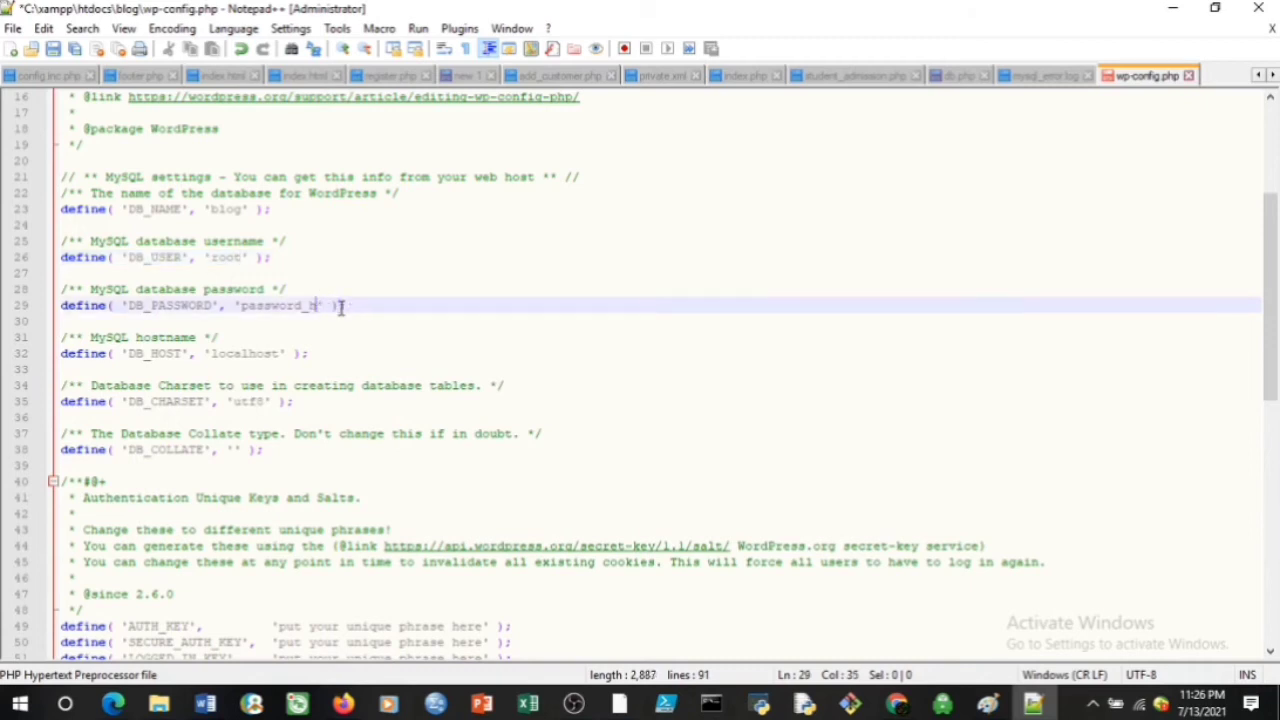
key("BackSpace")
key("BackSpace")
key("BackSpace")
key("BackSpace")
key("BackSpace")
key("BackSpace")
key("BackSpace")
key("BackSpace")
key("BackSpace")
key("BackSpace")
Save wp-config.php with host localhost and minimize Notepad++
left_click(280, 354)
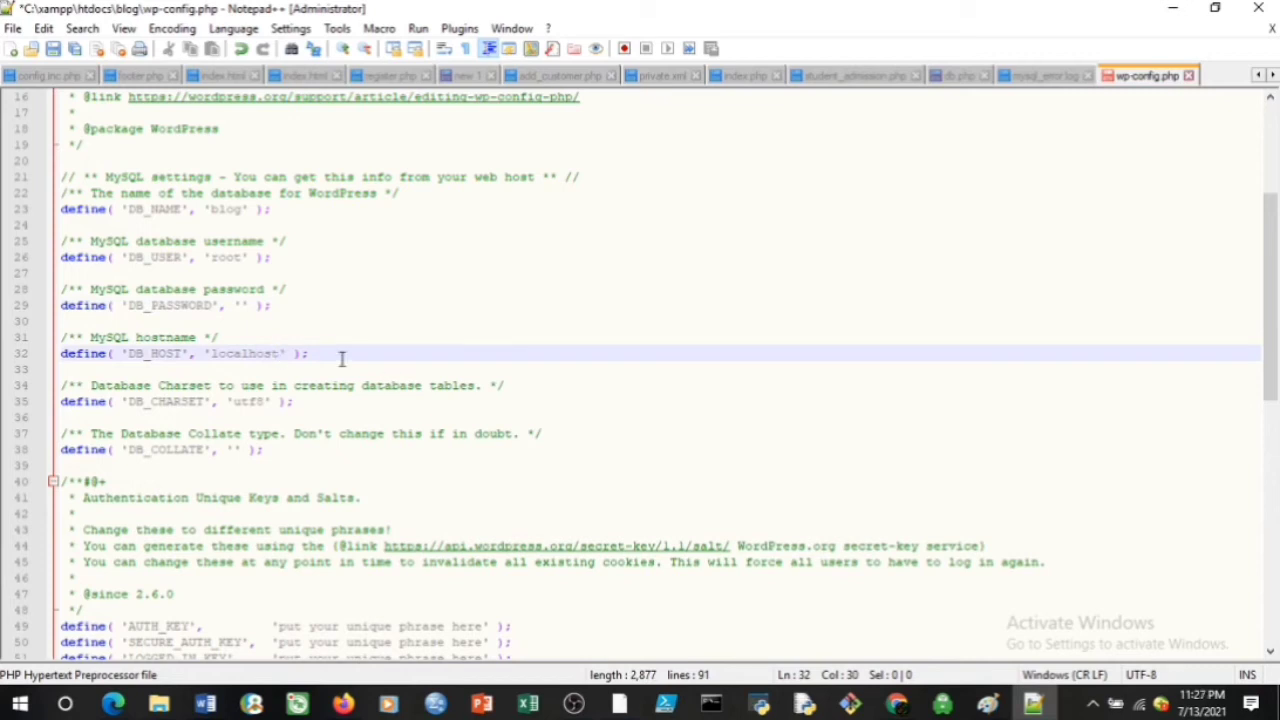
key("ctrl+s")
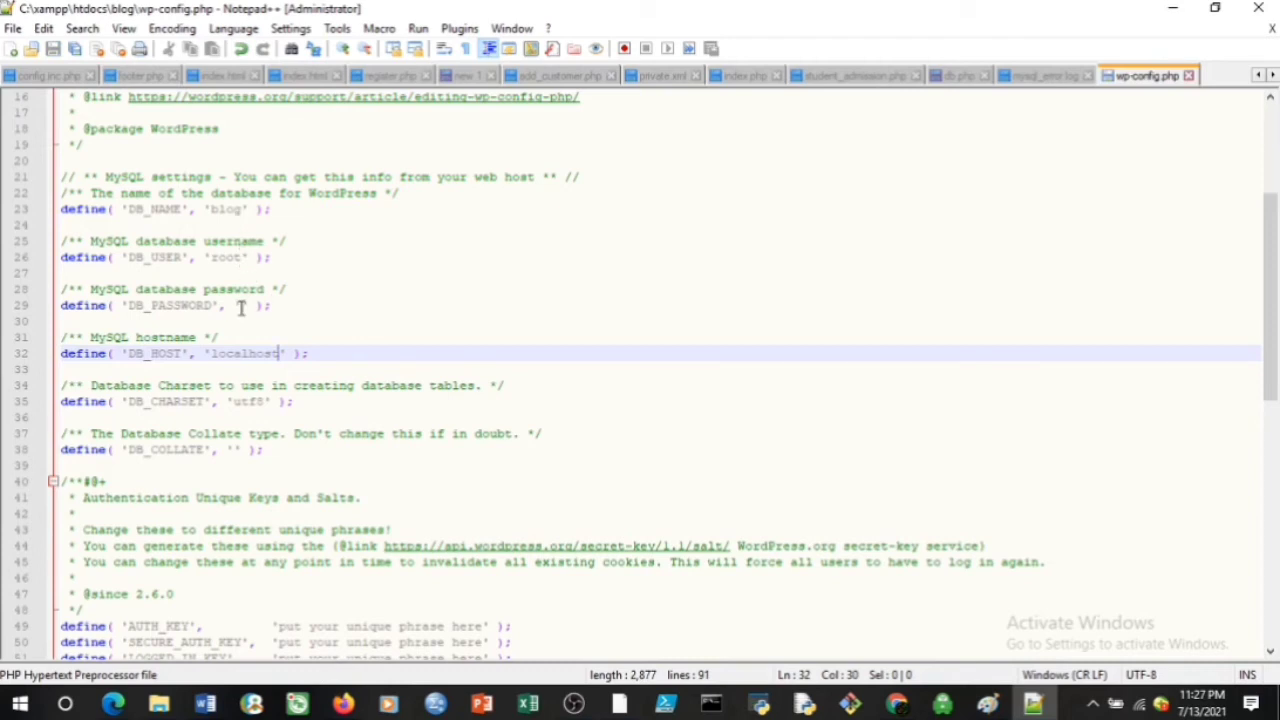
left_click(241, 307)
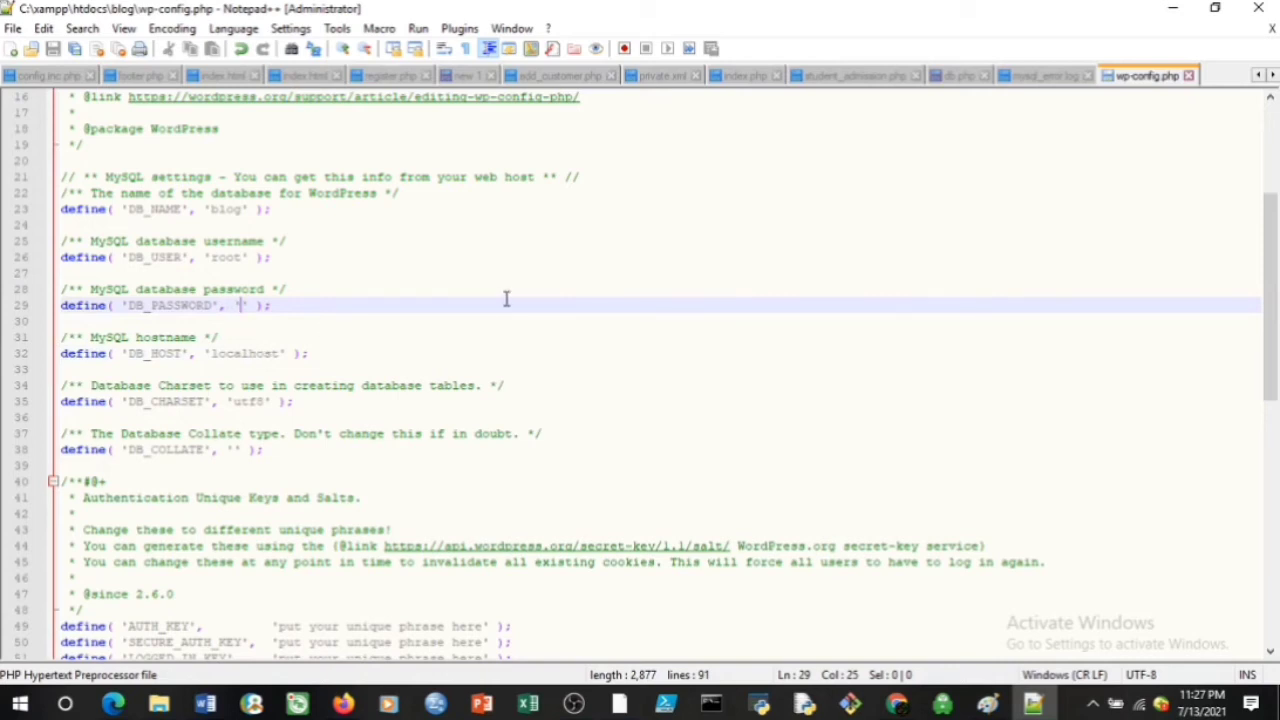
left_click(1176, 8)
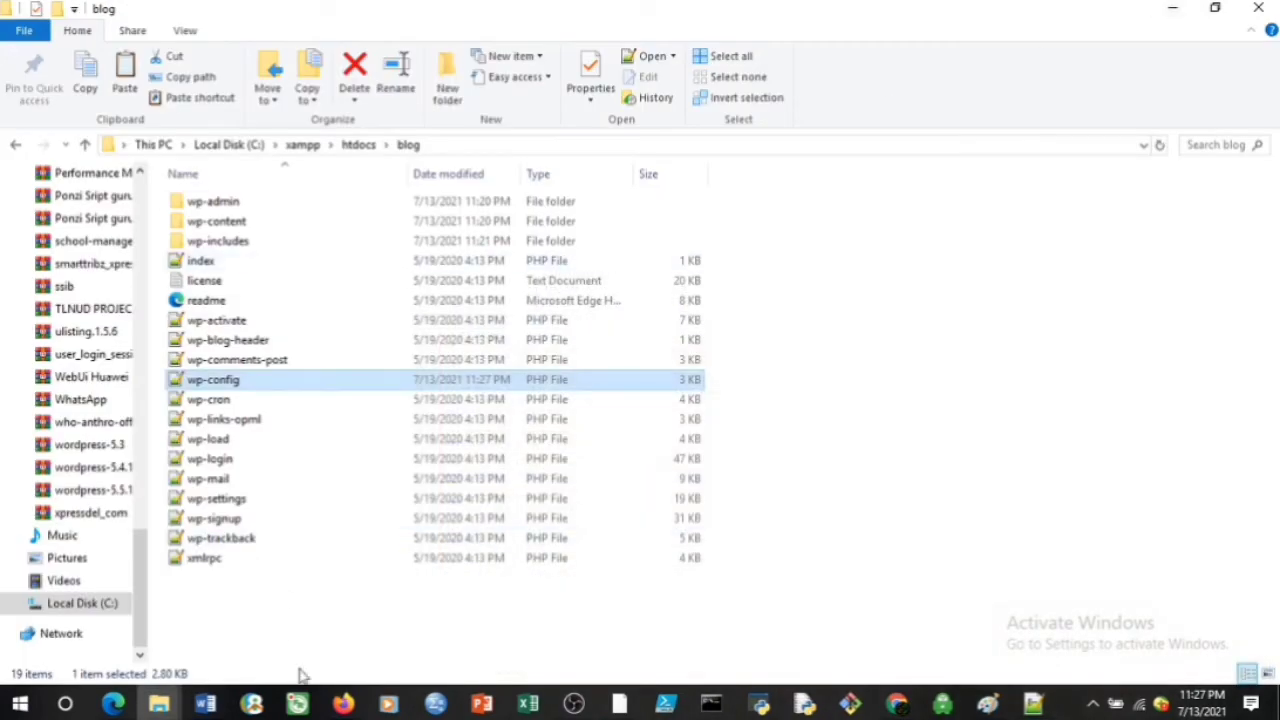
Load localhost/blog in a new Firefox tab beside phpMyAdmin
left_click(345, 705)
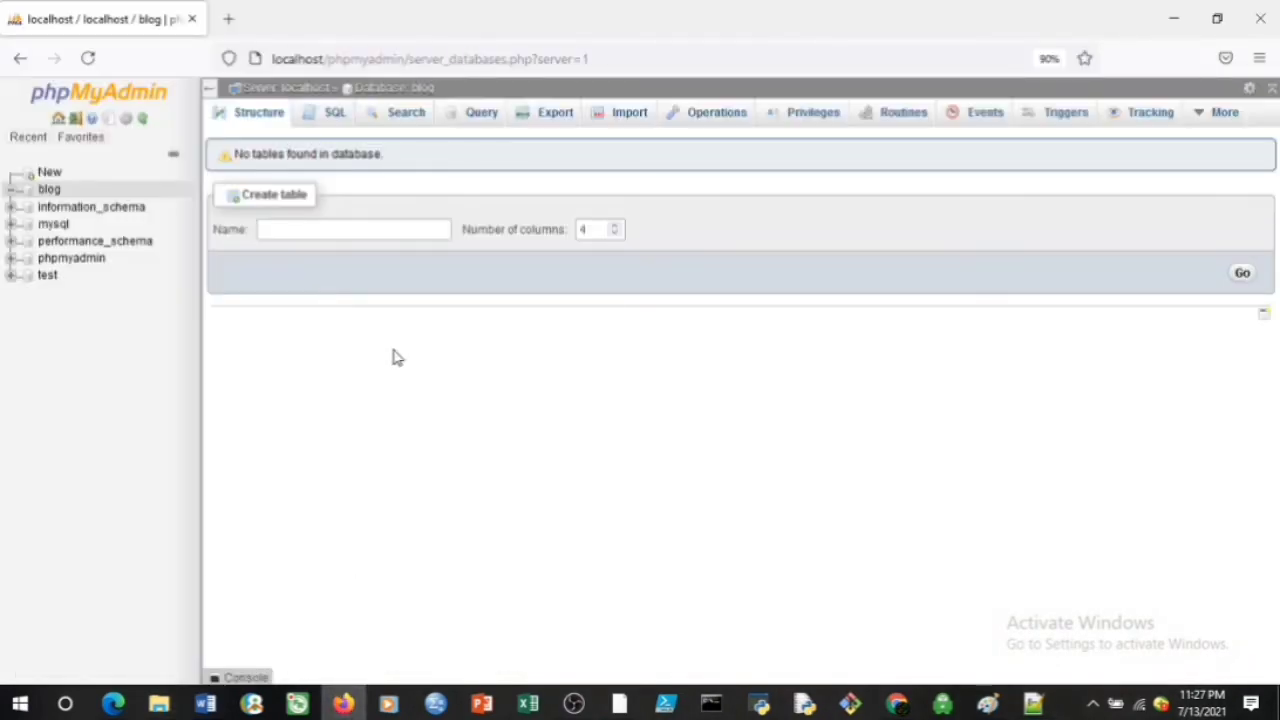
left_click(229, 20)
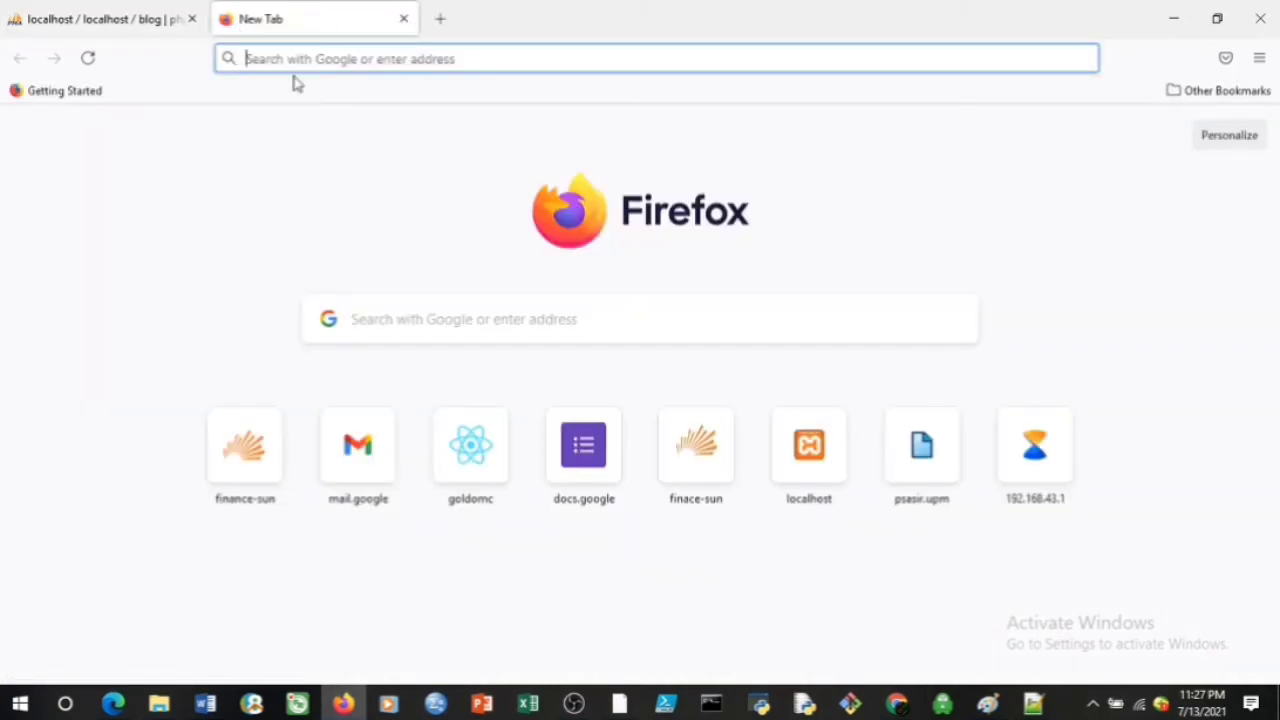
type("localhost/")
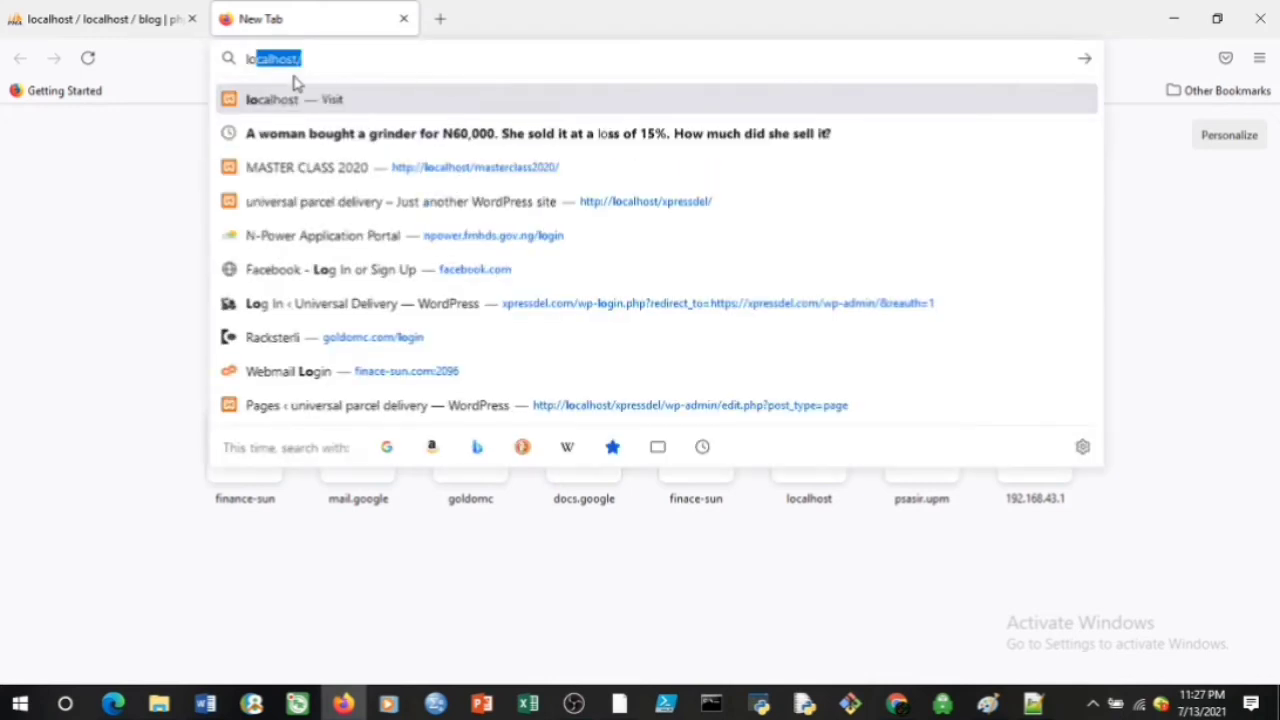
key("Right")
type("blog")
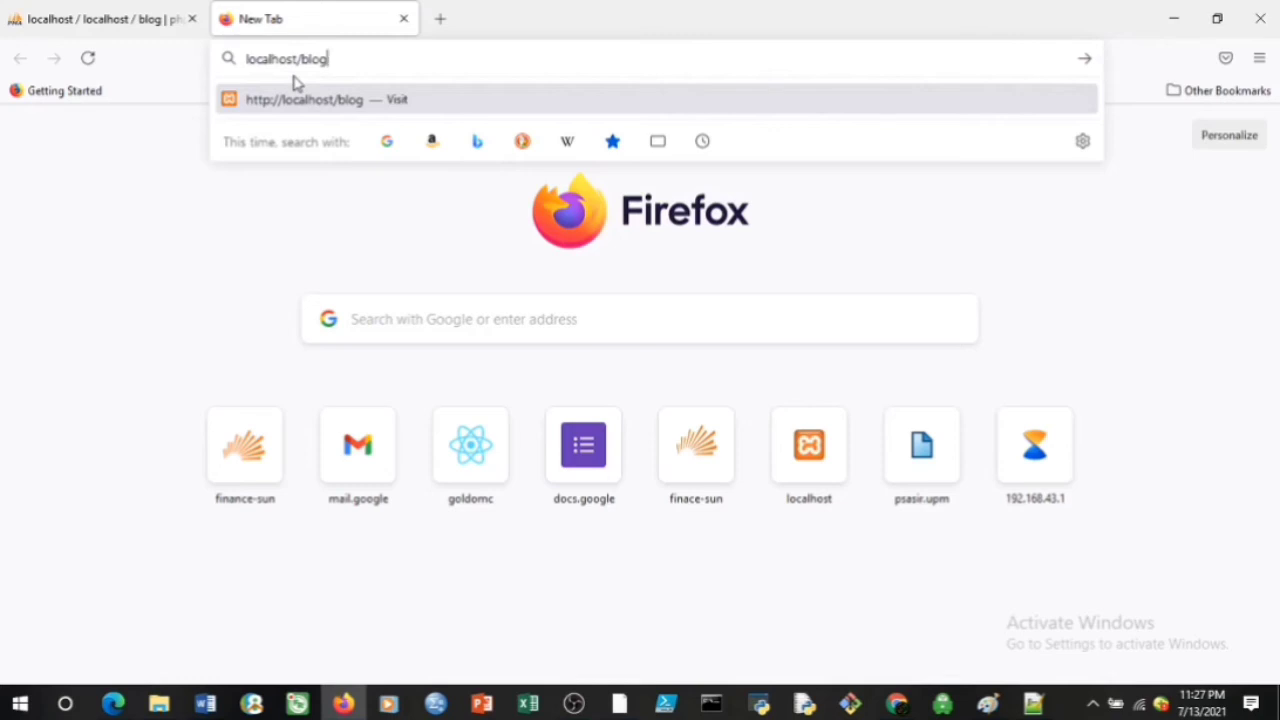
key("Return")
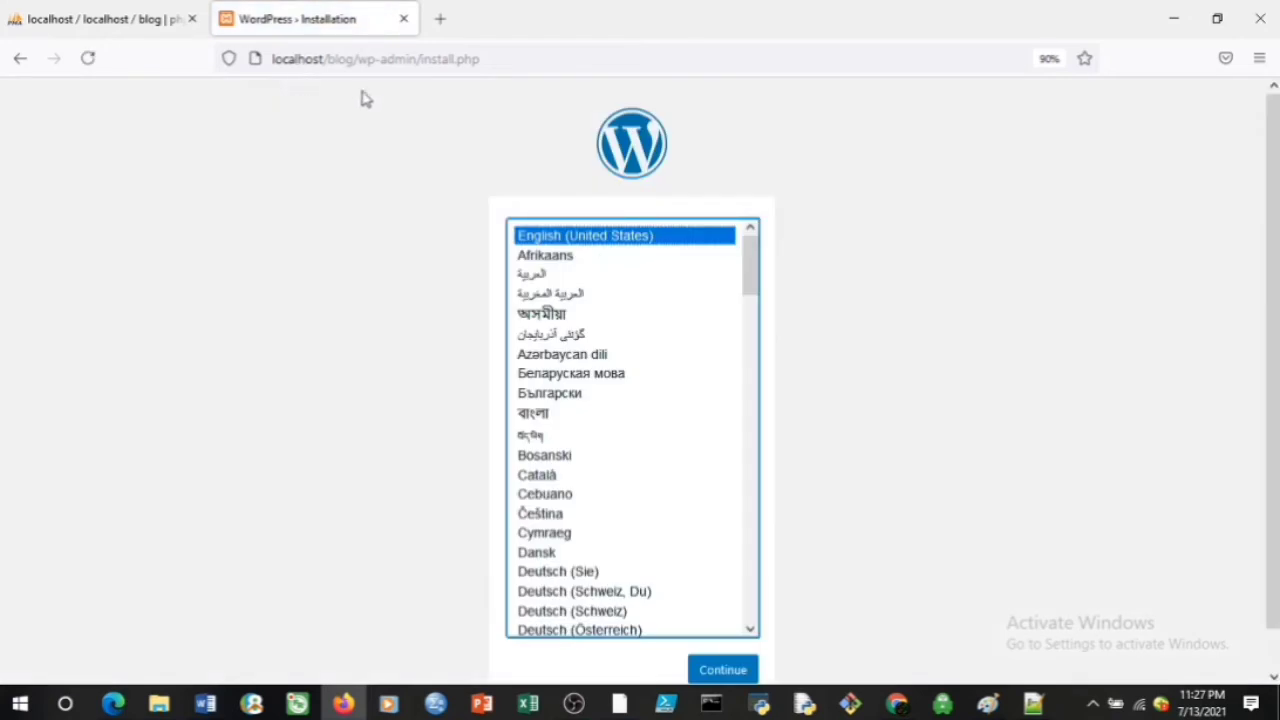
Continue the WordPress installer with English (United States) as the language
scroll(1272, 180, "down", 1)
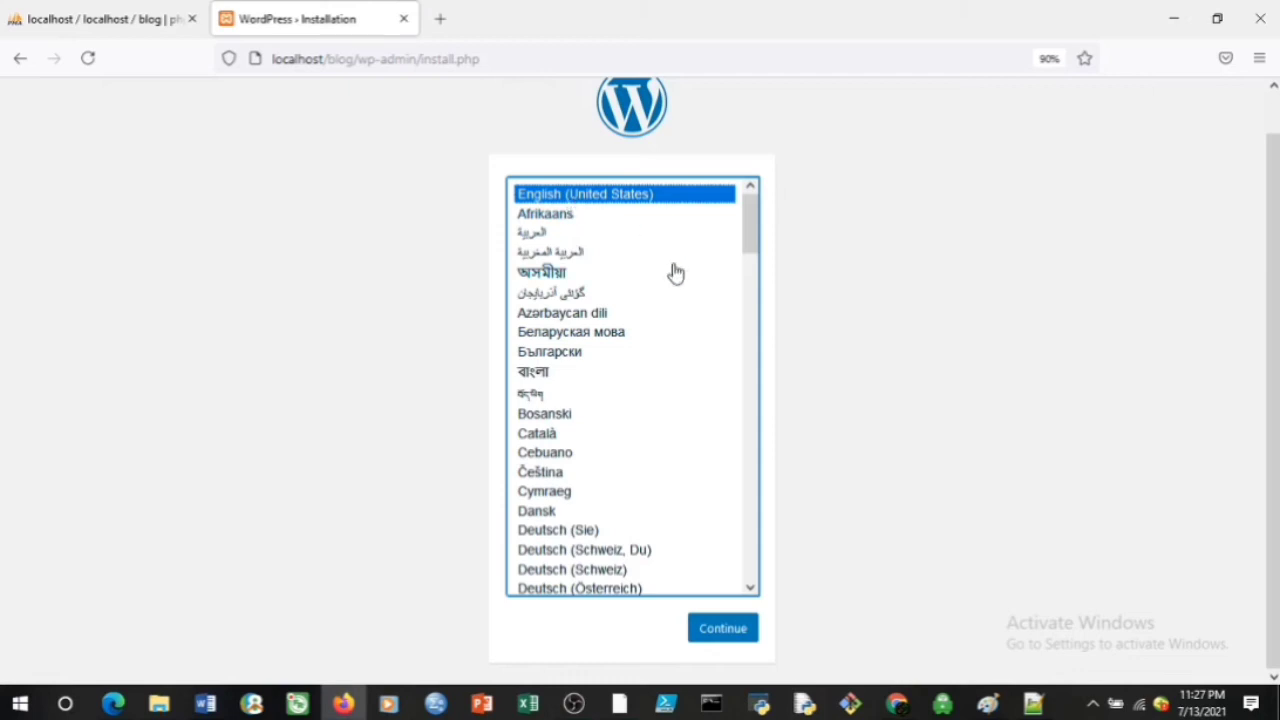
left_click(716, 636)
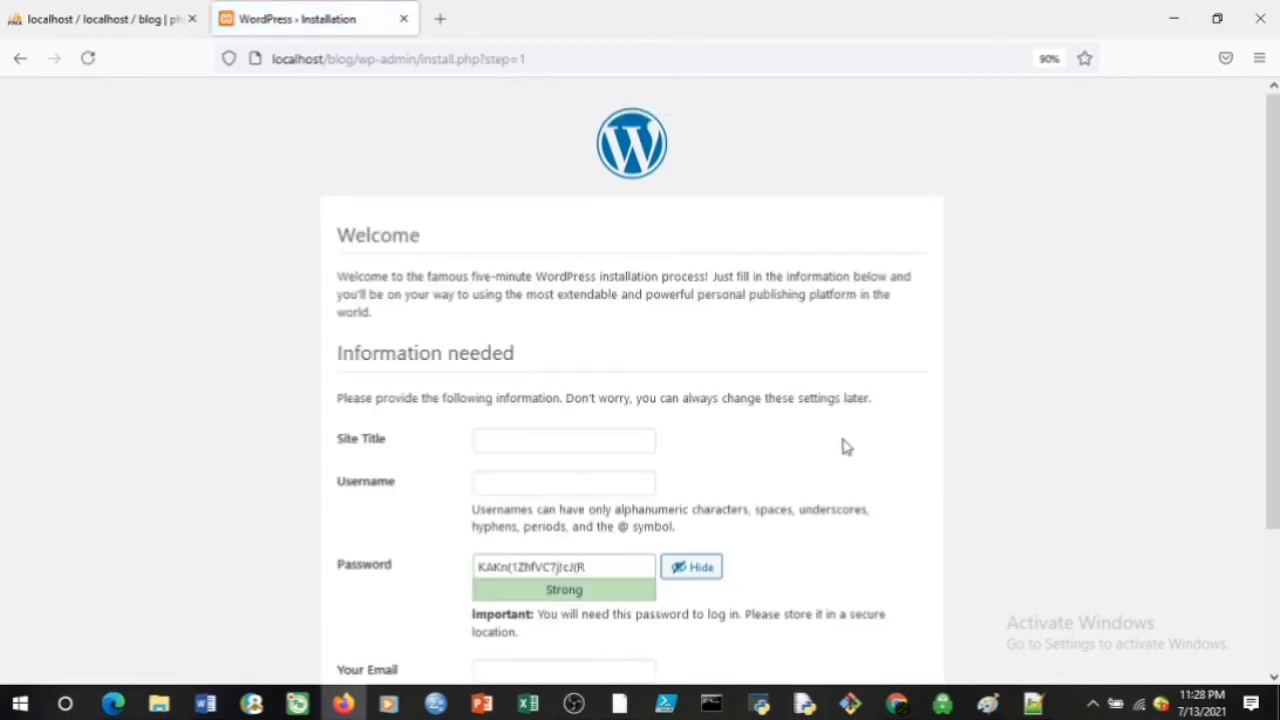
Enter 'Blog' as the Site Title and fill in the admin username
scroll(491, 369, "down", 2)
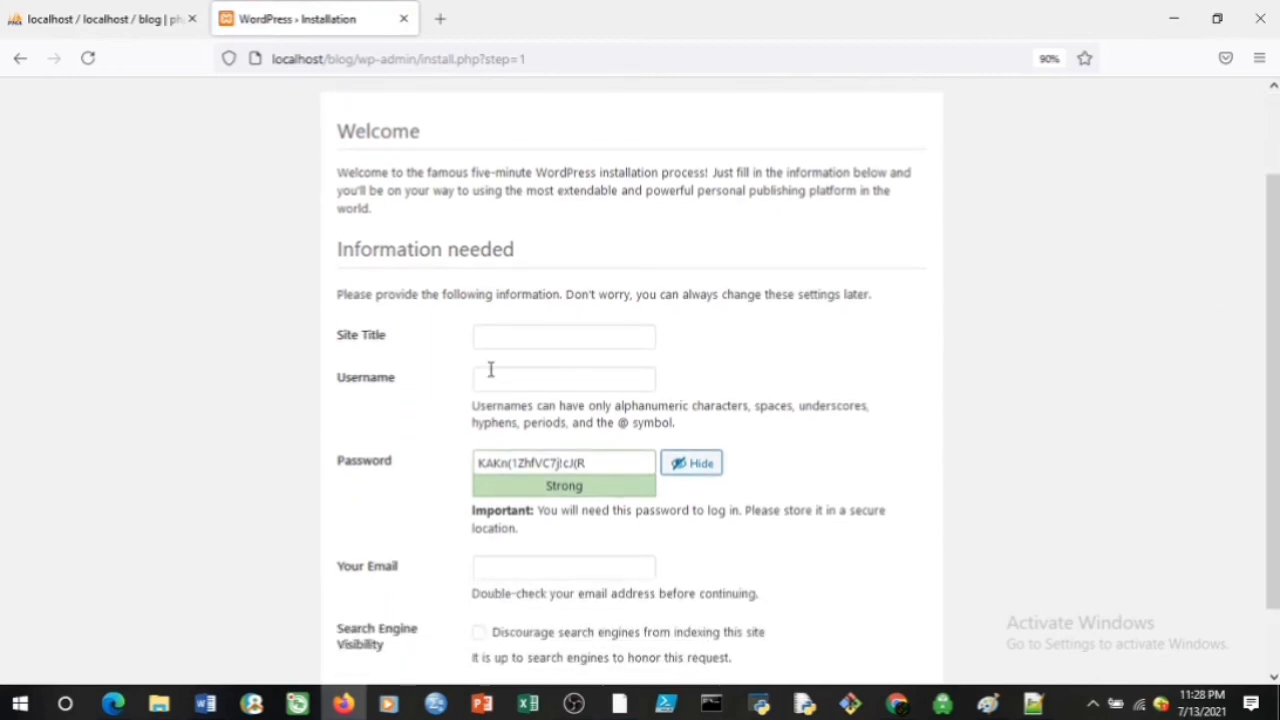
left_click(487, 336)
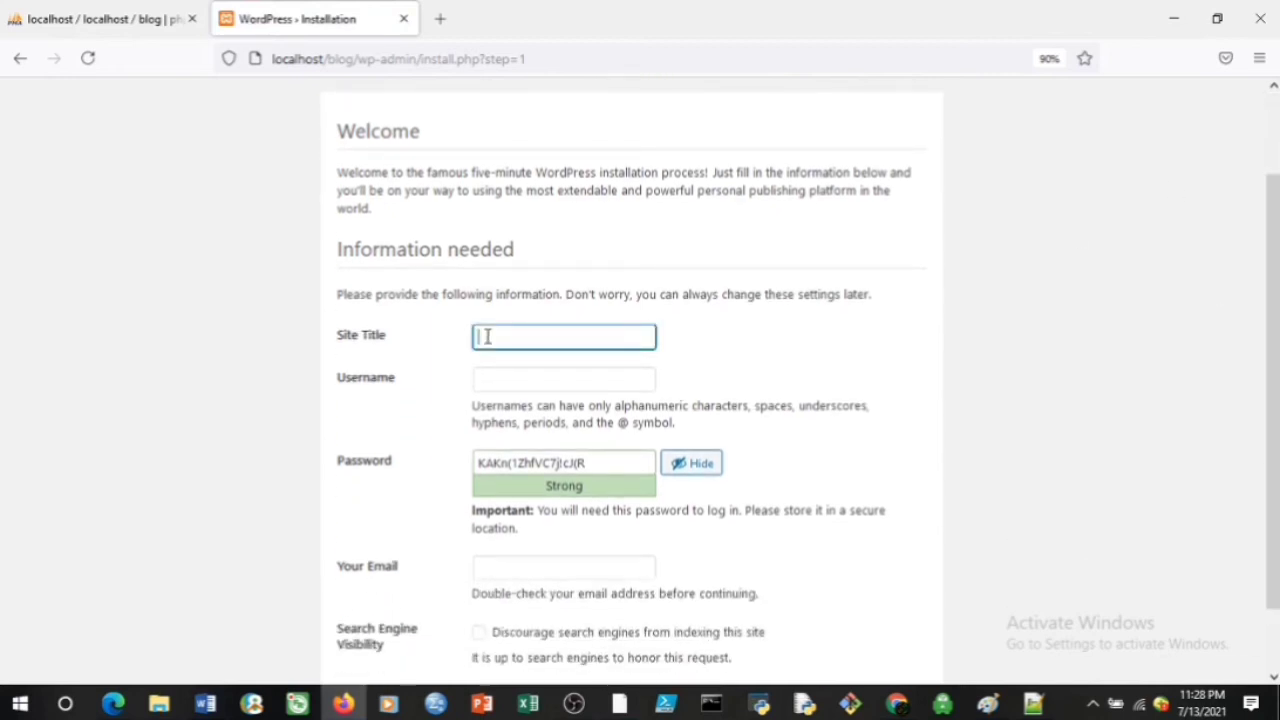
type("Blog")
key("Tab")
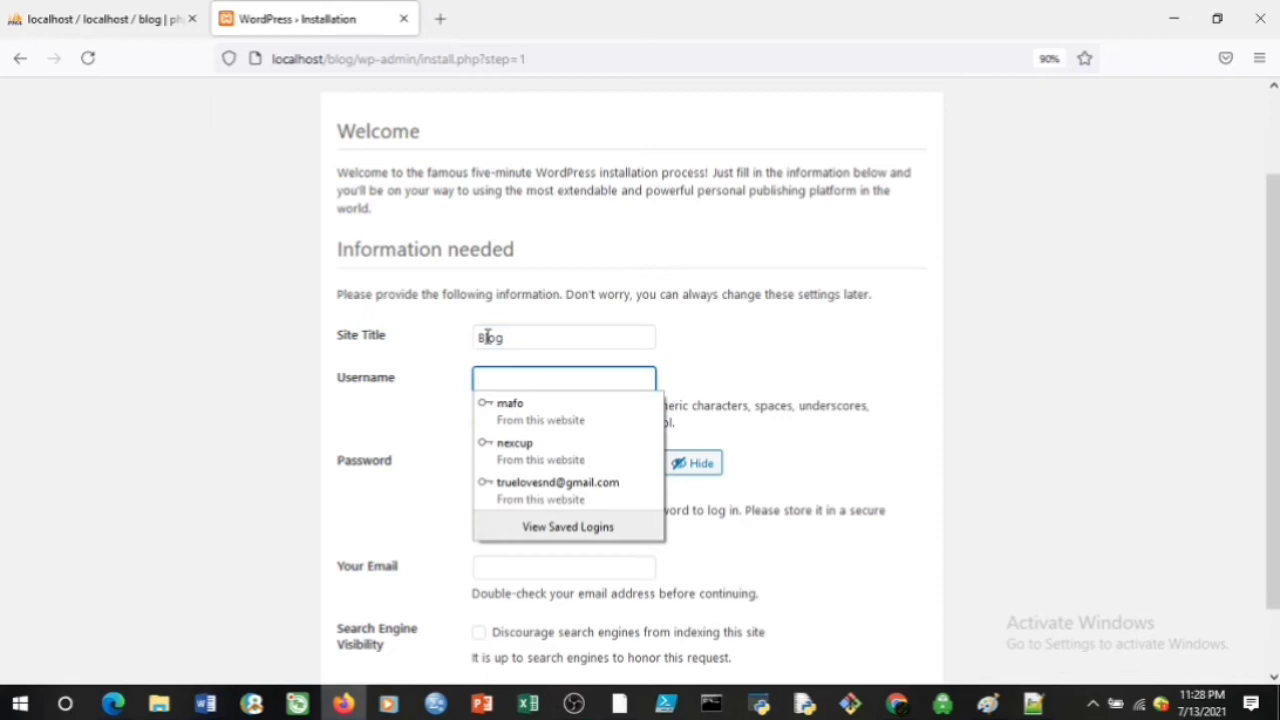
type("b")
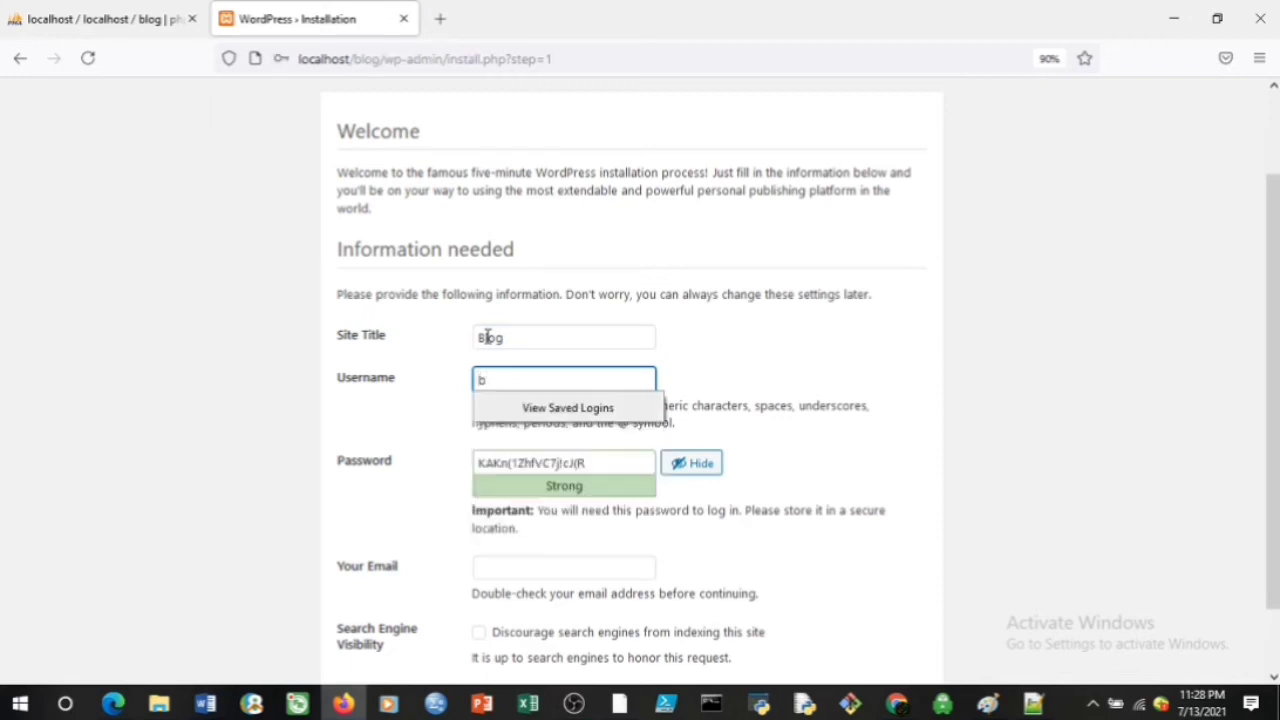
type("log")
Replace the suggested password with a weak one, confirm it, and enter the admin e-mail
key("Tab")
key("BackSpace")
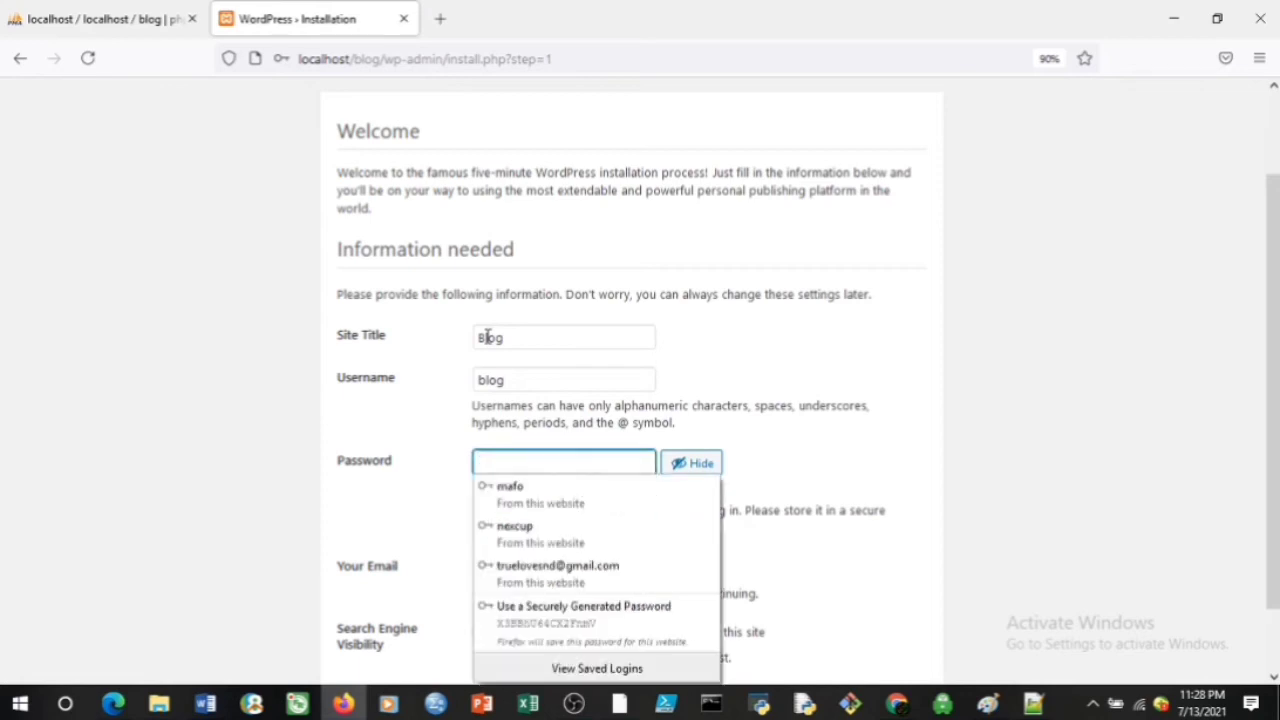
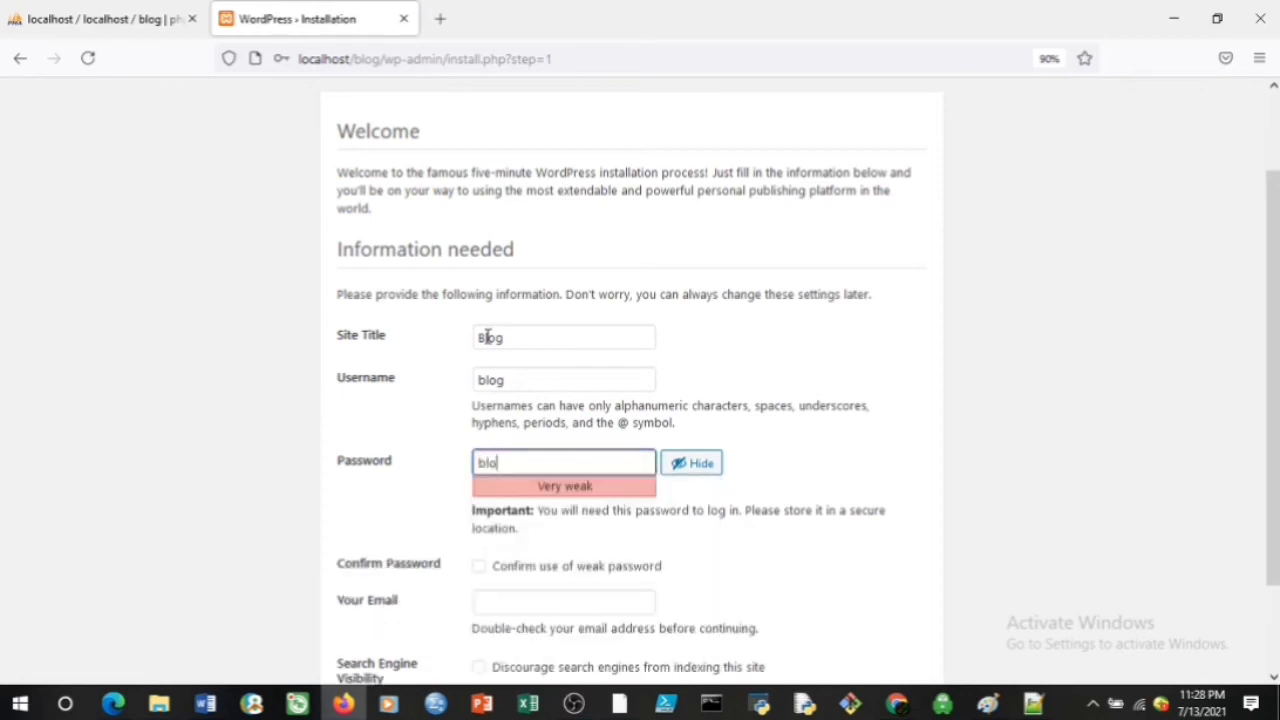
left_click(480, 568)
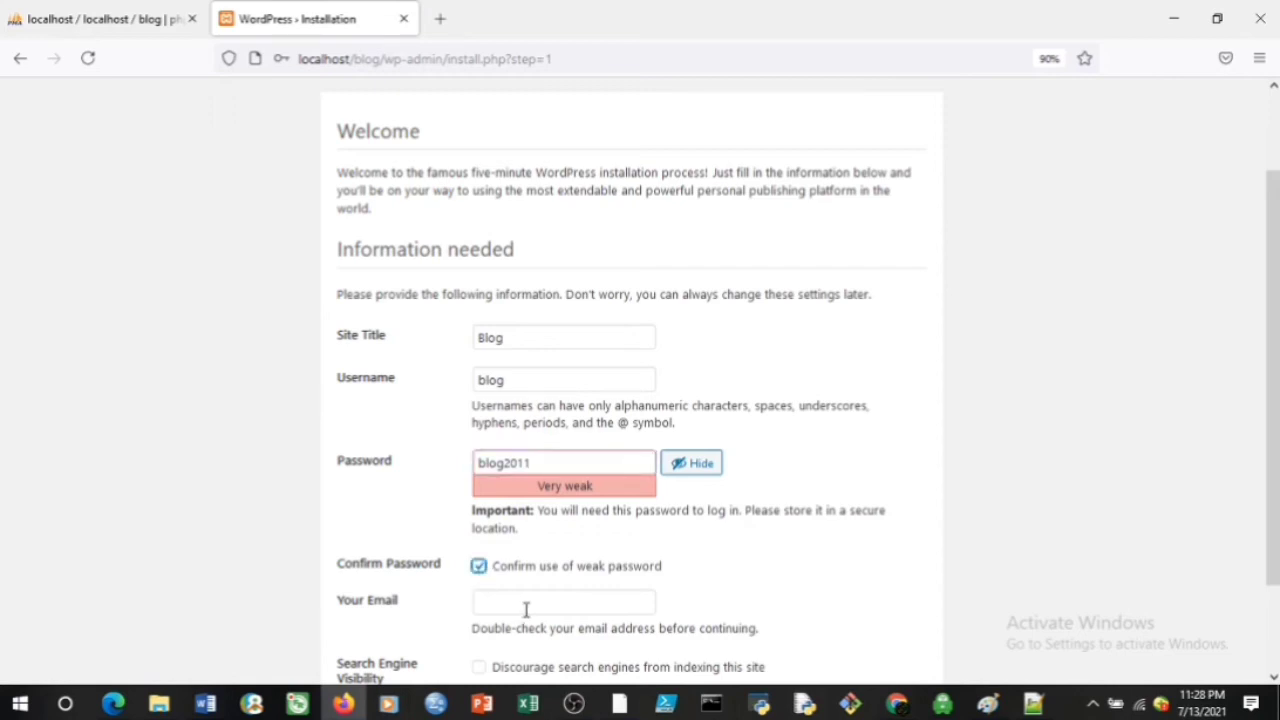
left_click(526, 607)
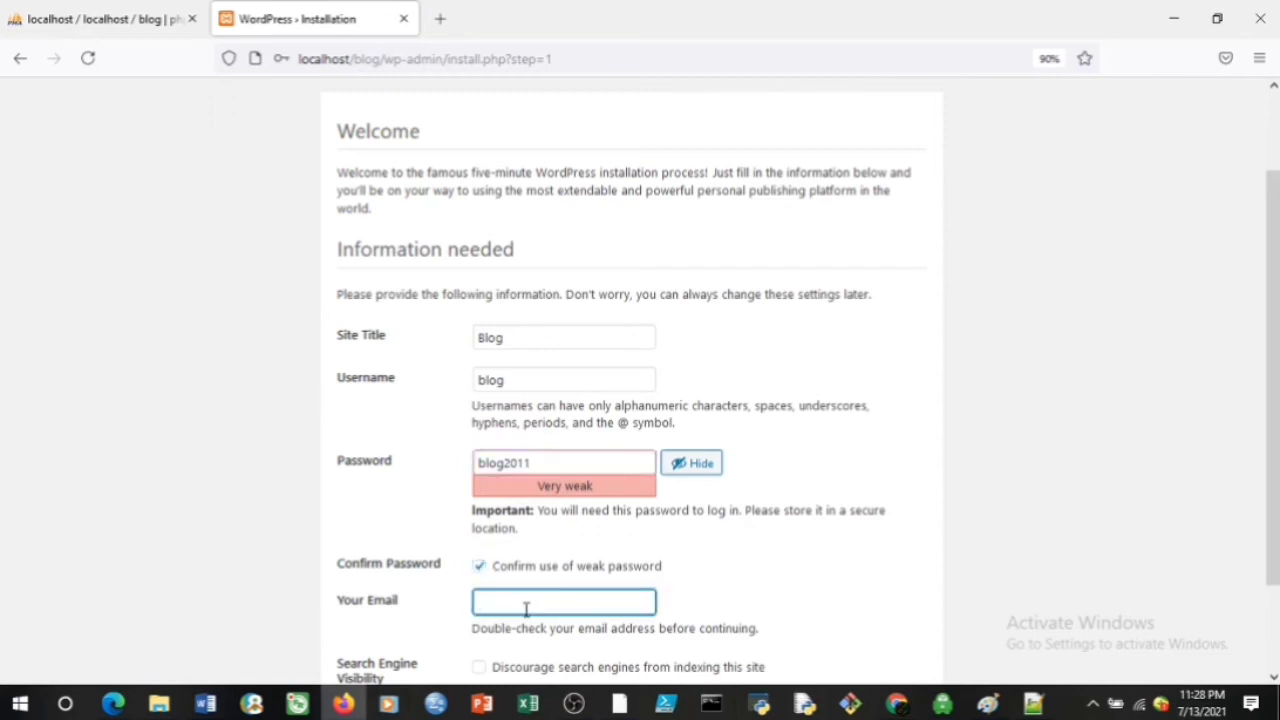
type("blog@blog.com")
left_click_drag(1276, 314, 1276, 398)
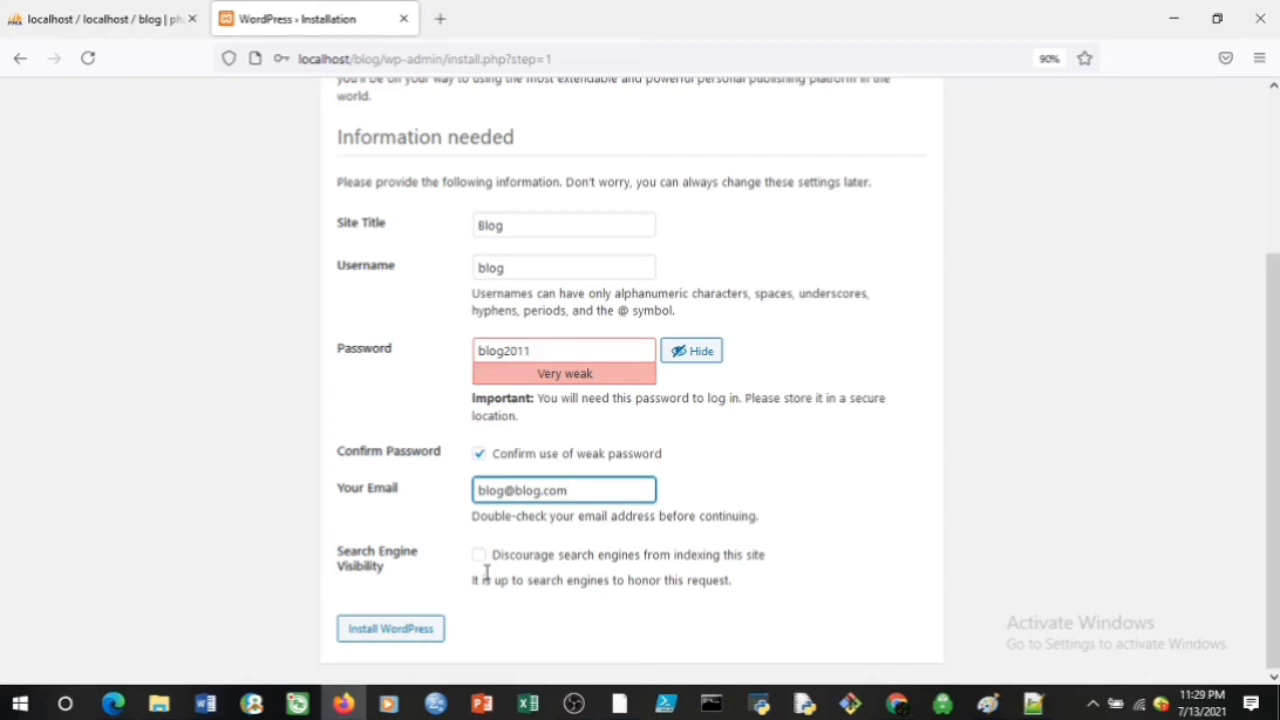
Submit the installation form and decline Firefox's offer to save the login
left_click(397, 640)
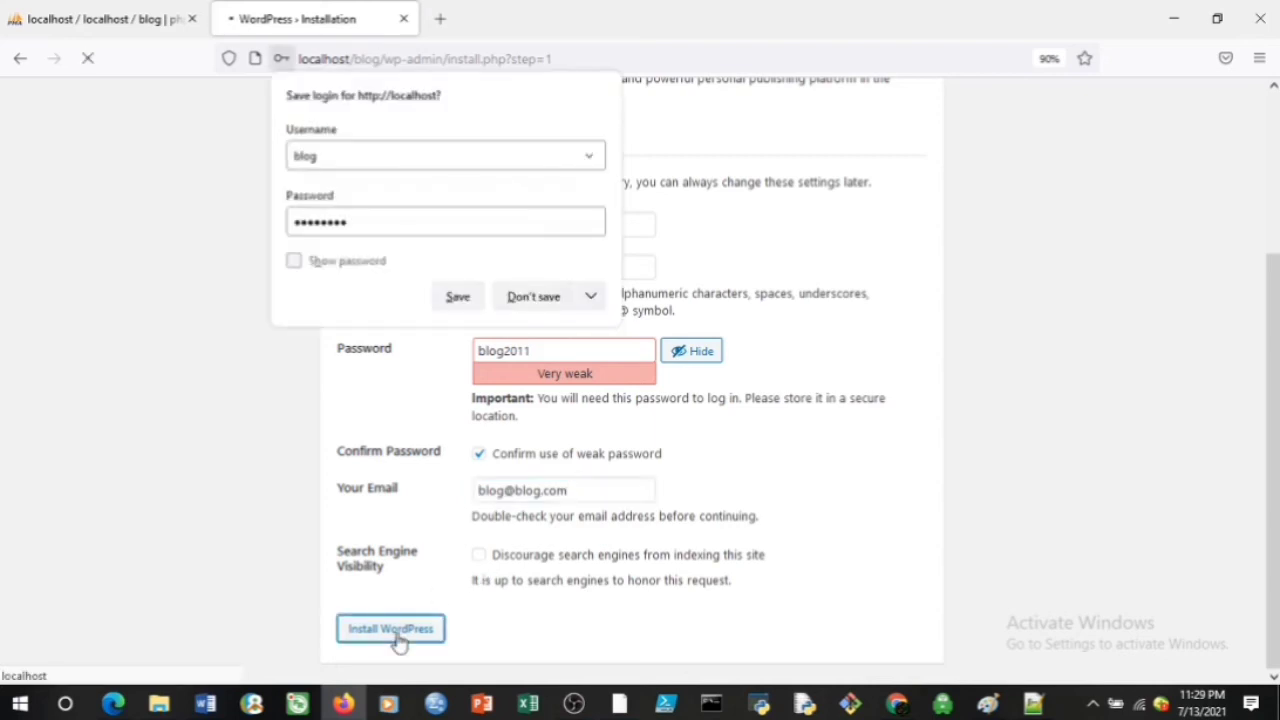
left_click(513, 303)
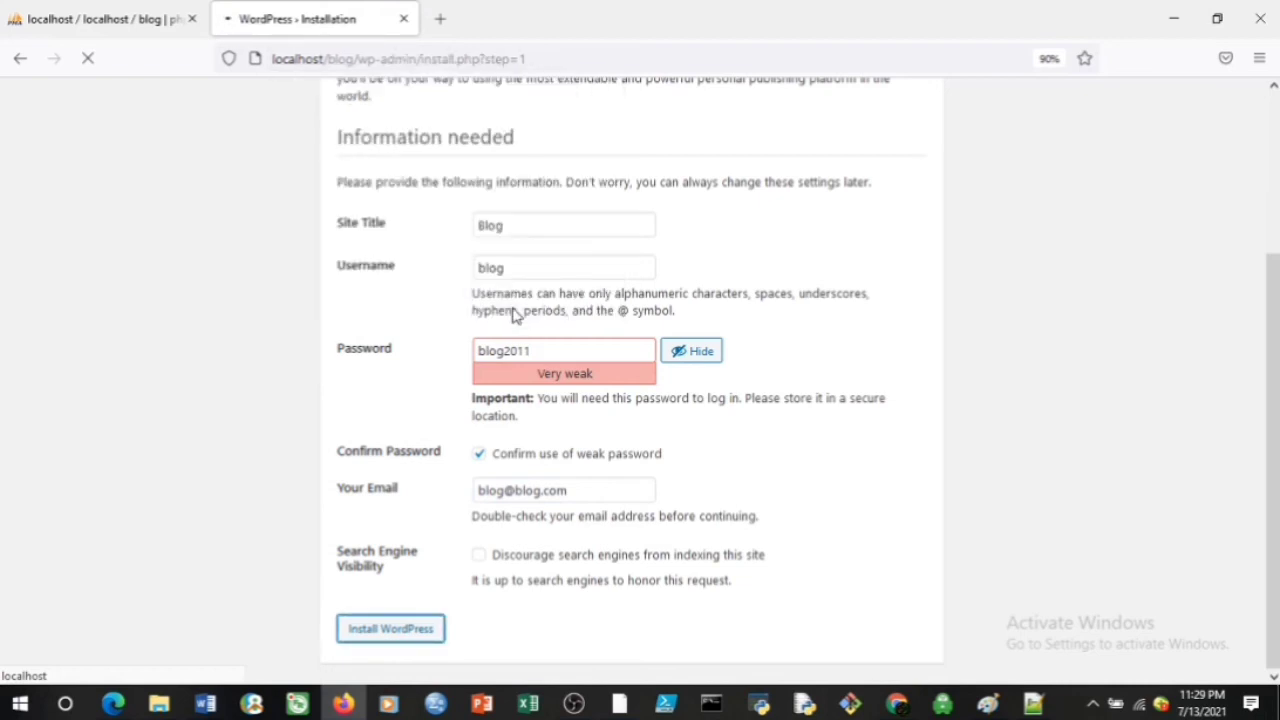
scroll(1273, 400, "up", 2)
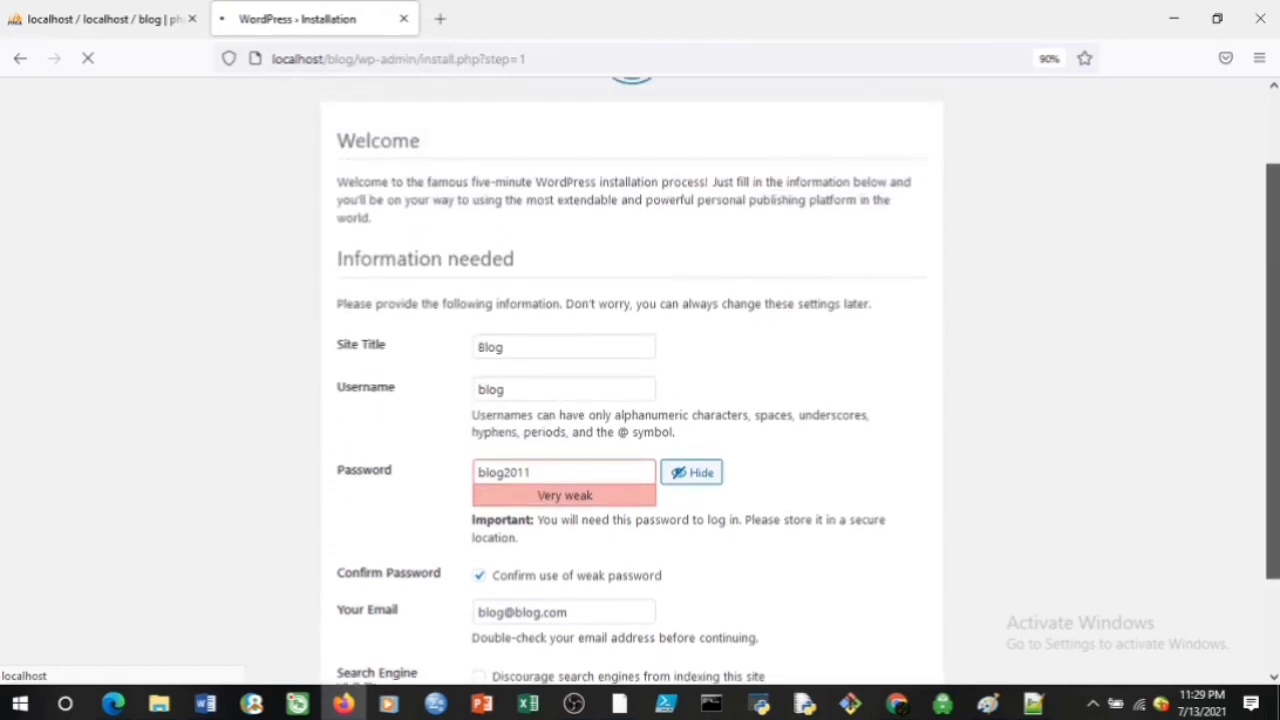
left_click_drag(1273, 400, 1273, 487)
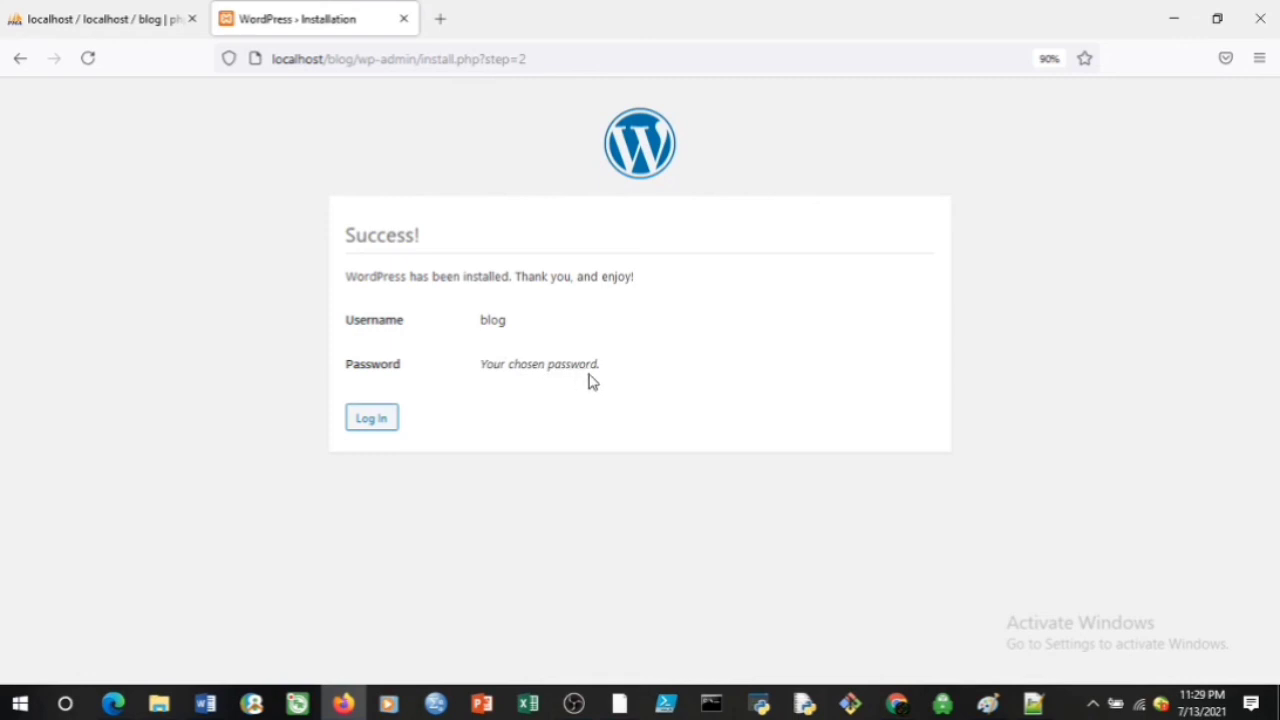
Log in at wp-login.php with the admin username and password
left_click(359, 422)
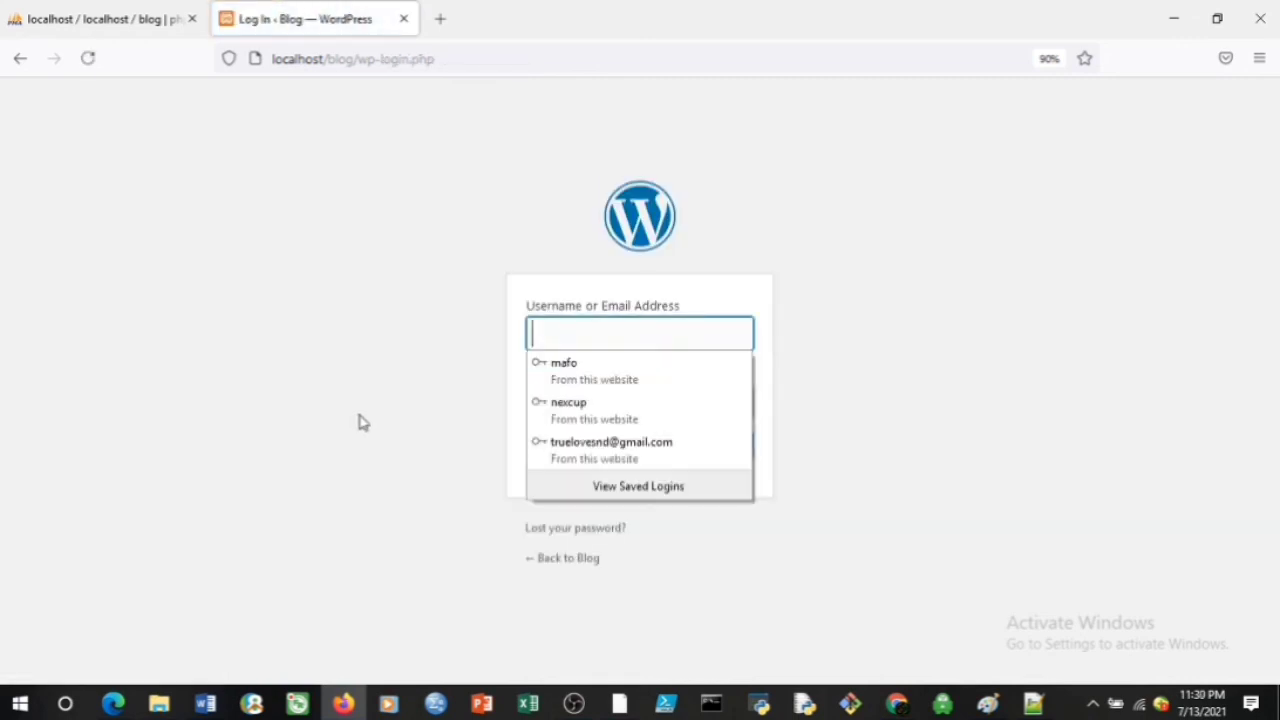
left_click(563, 335)
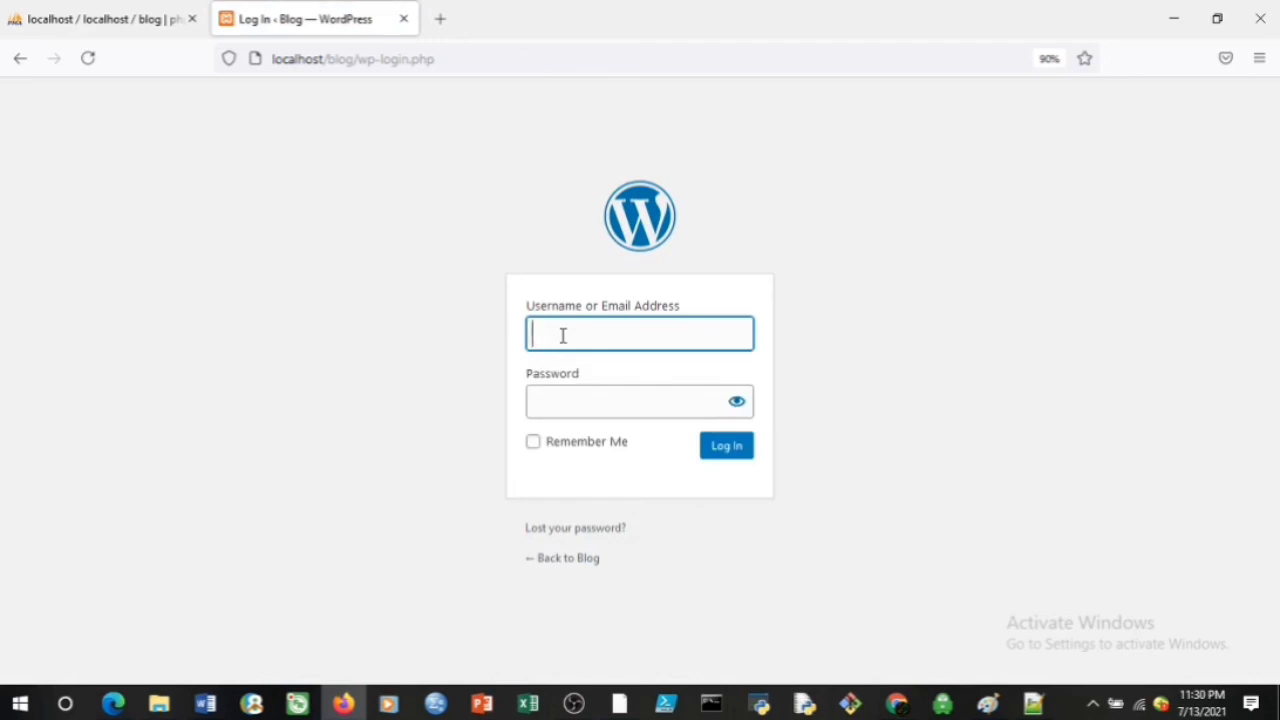
type("blog")
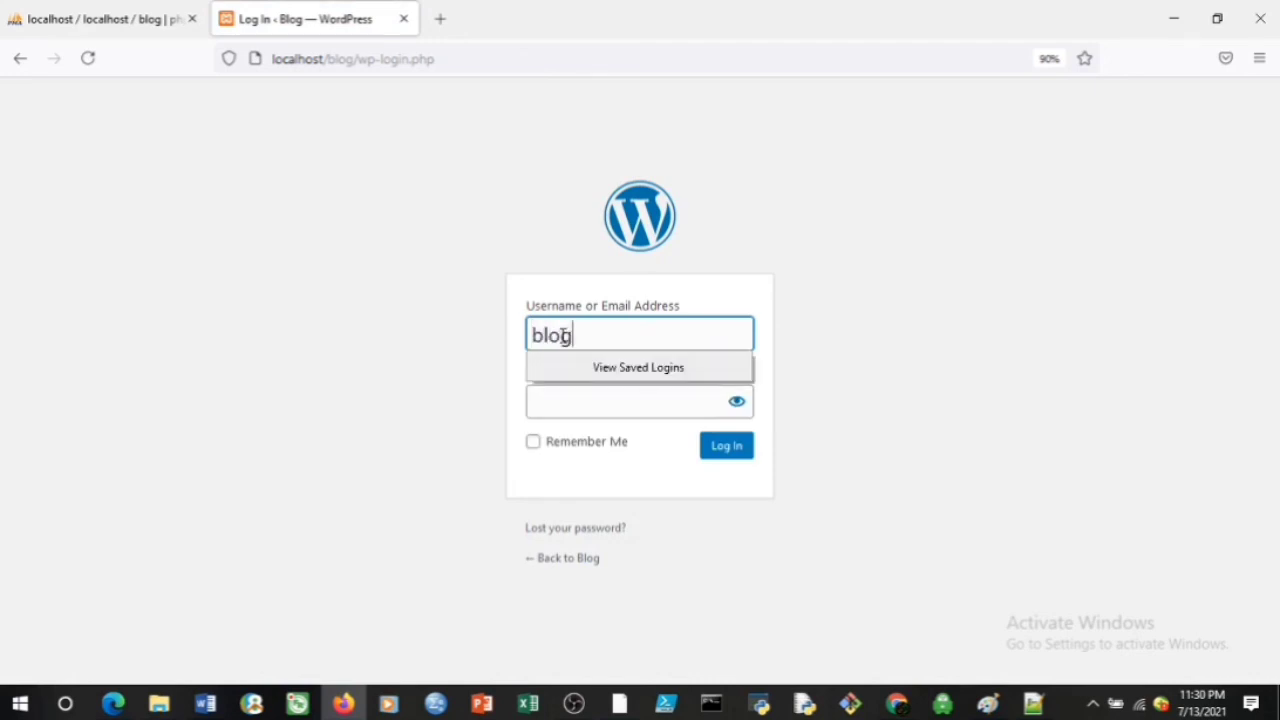
key("Tab")
type("***")
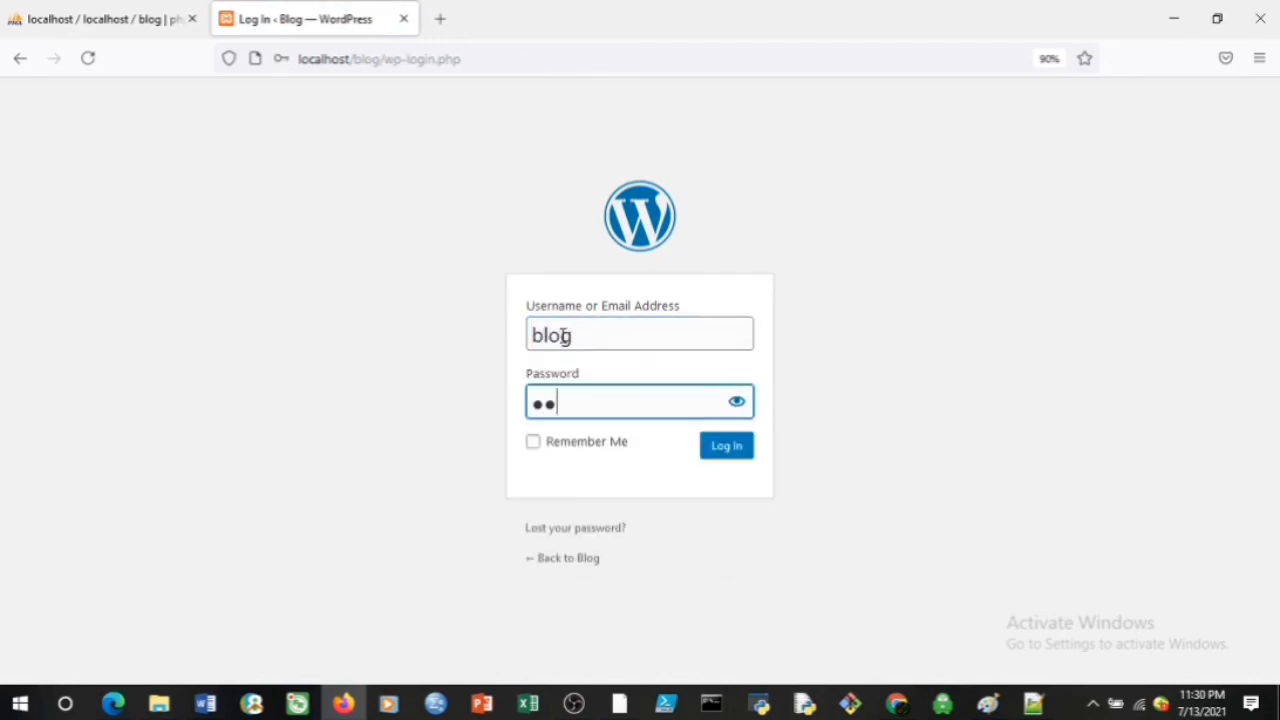
type("*****")
left_click(713, 455)
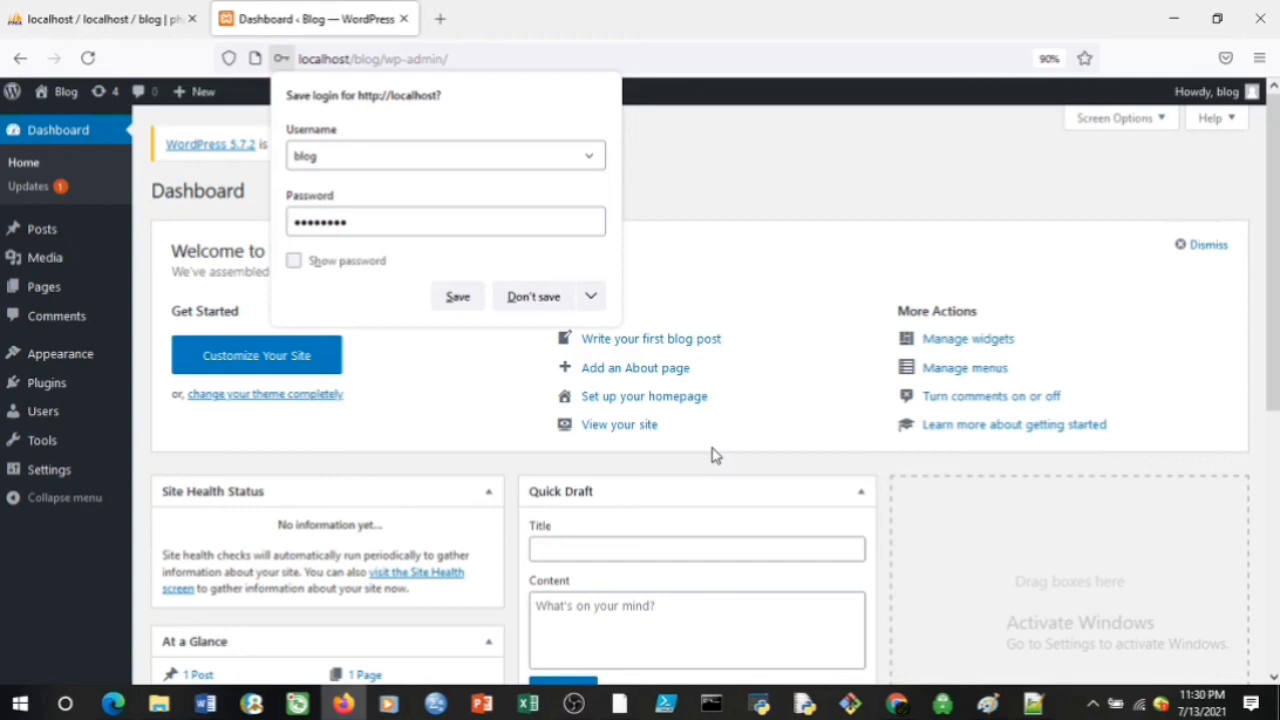
Dismiss Firefox's save-login prompt with Don't save and scroll through the Dashboard
left_click(524, 297)
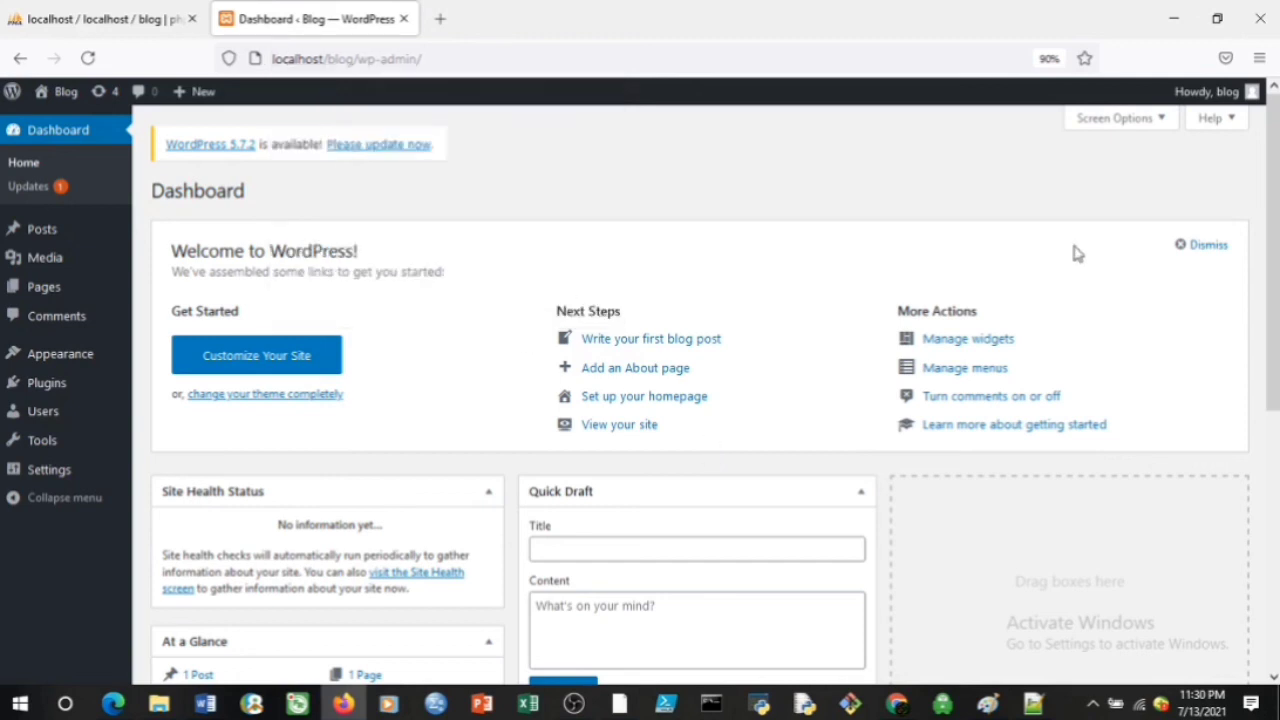
scroll(1272, 300, "down", 3)
scroll(1272, 300, "down", 5)
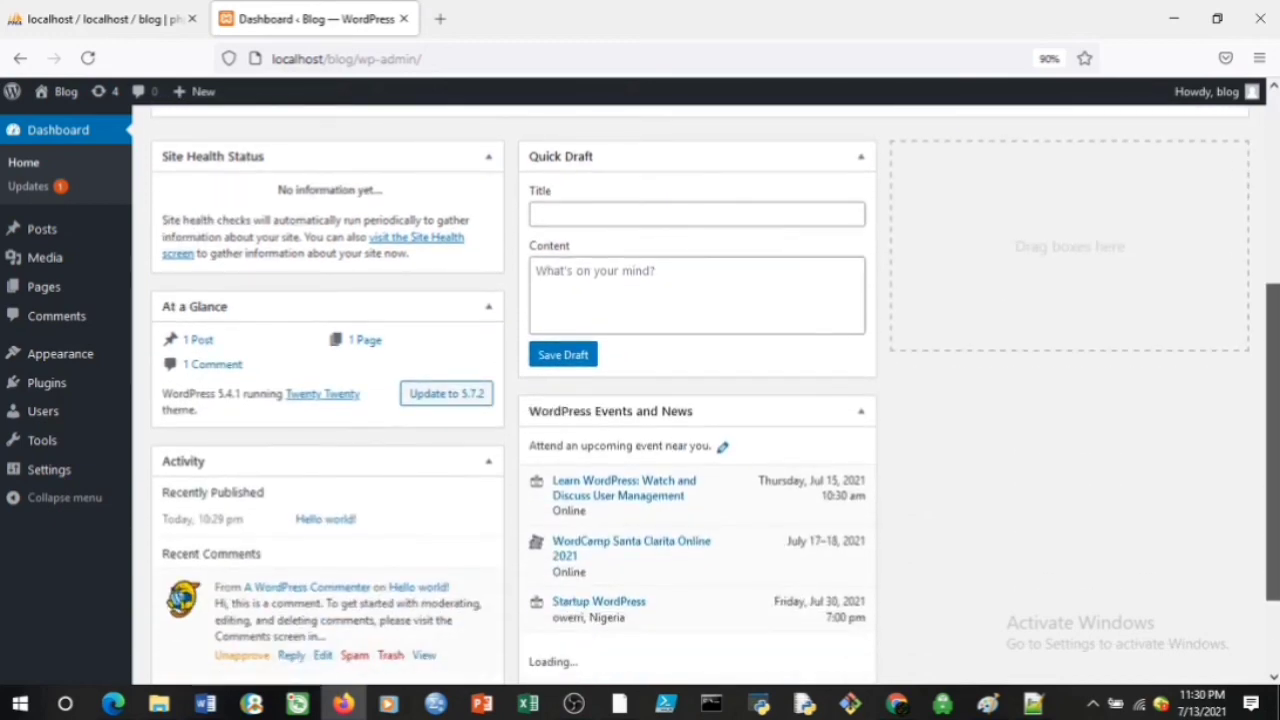
scroll(1272, 300, "up", 3)
scroll(1268, 190, "up", 6)
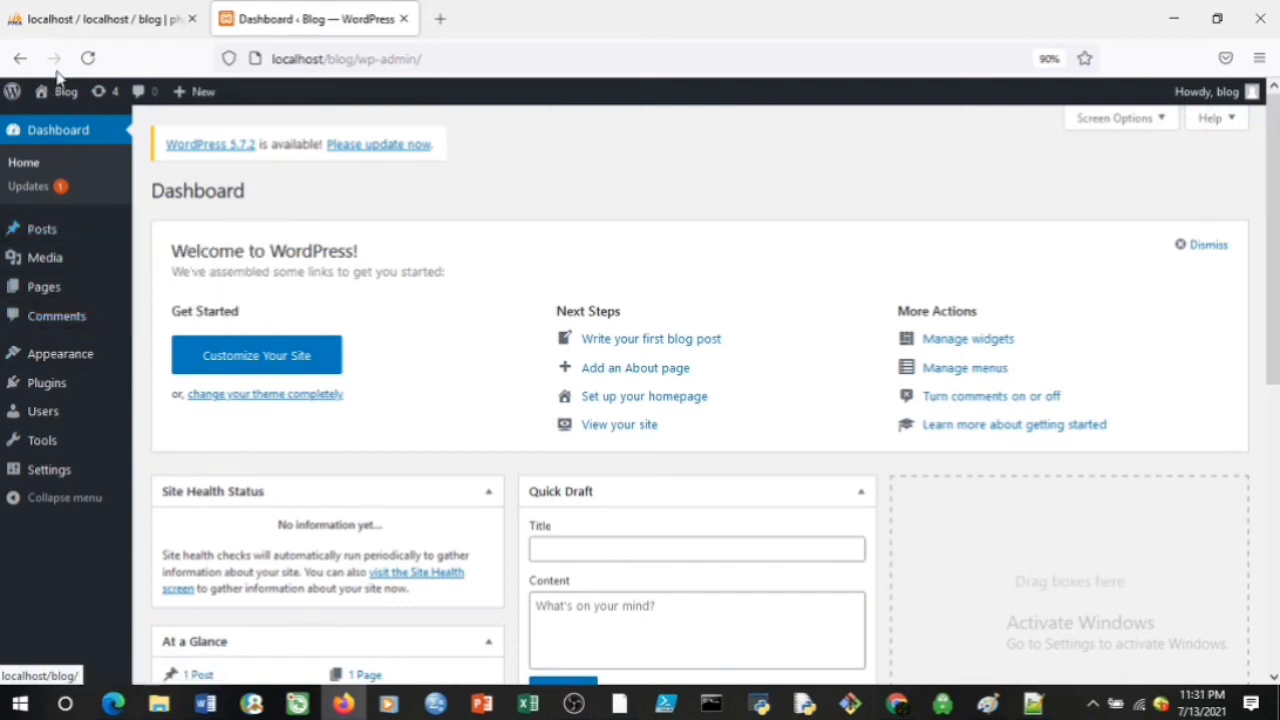
Visit the site from the Blog admin-bar menu and scroll through the Hello world! front page
mouse_move(54, 89)
left_click(58, 124)
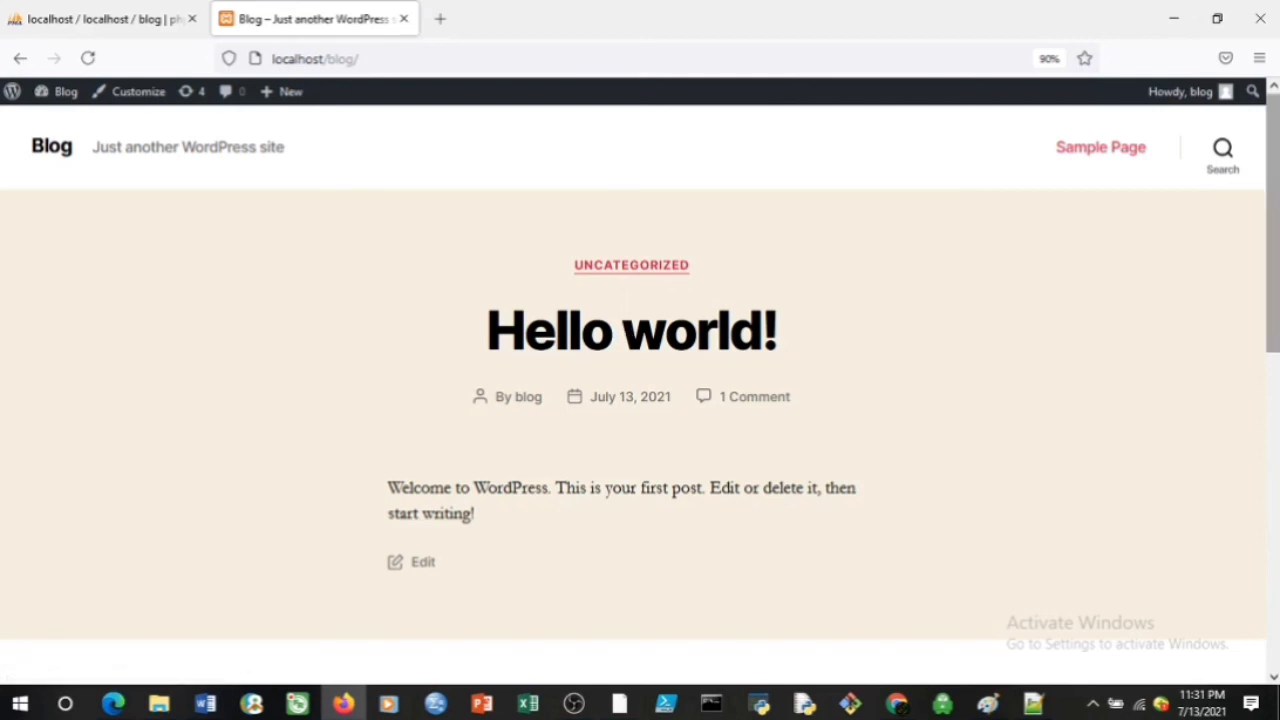
scroll(1065, 301, "down", 3)
scroll(1275, 500, "down", 10)
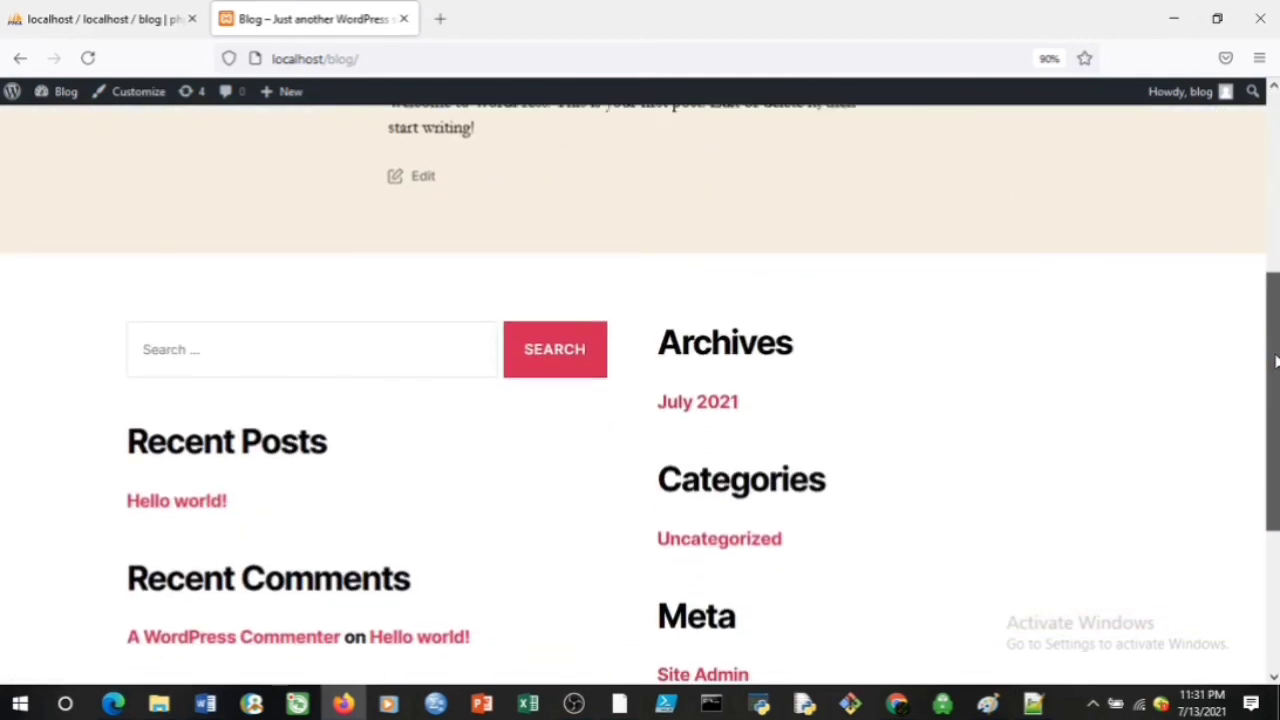
left_click_drag(1275, 487, 1275, 150)
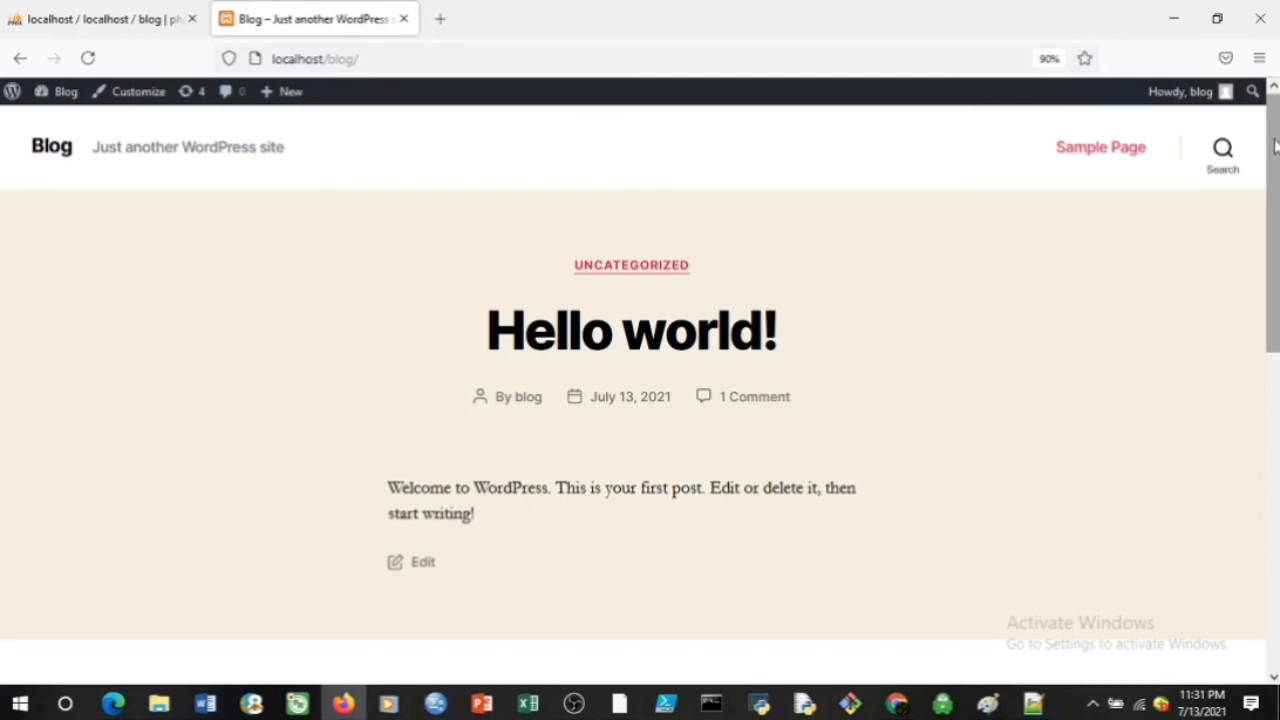
left_click_drag(1275, 145, 1275, 254)
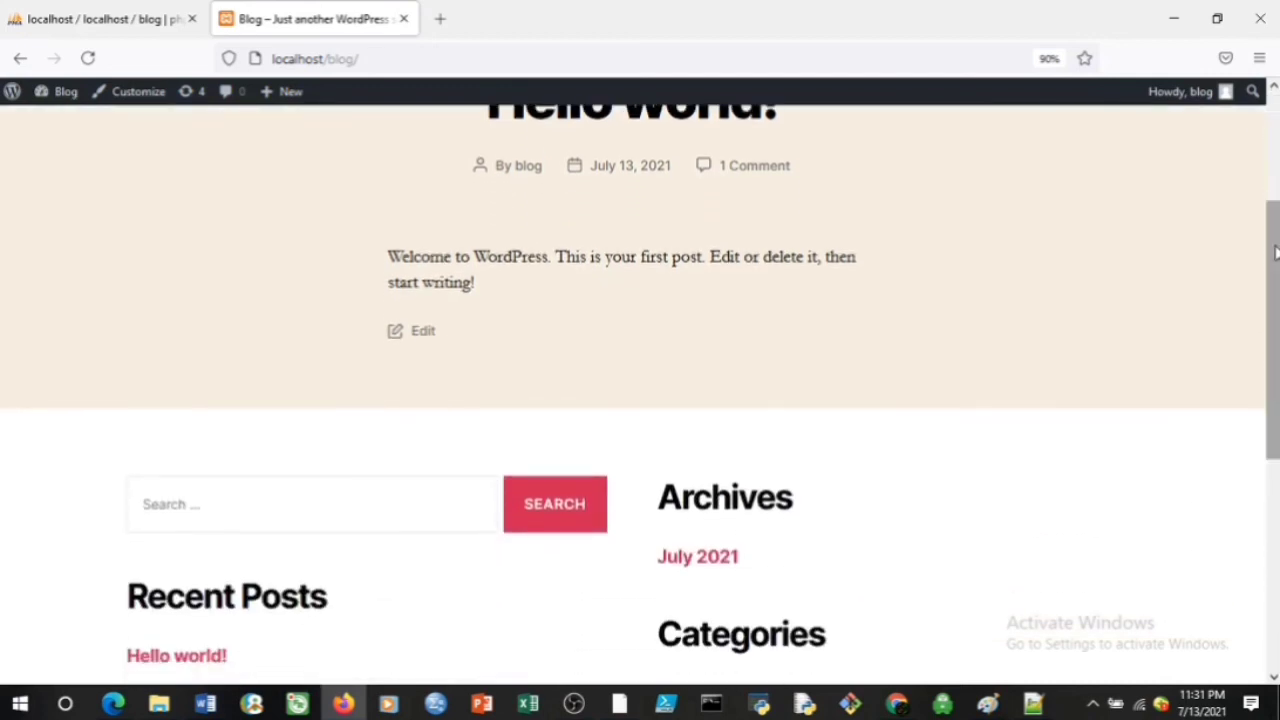